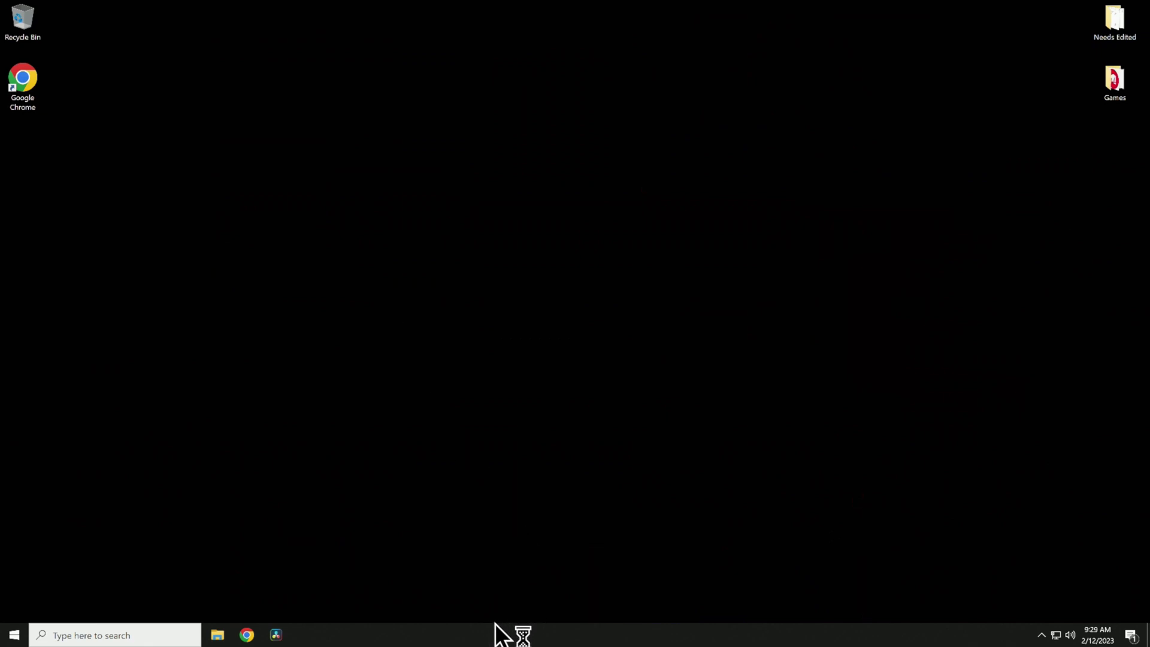
Check the current memory speed on Task Manager's Performance > Memory page
right_click(482, 638)
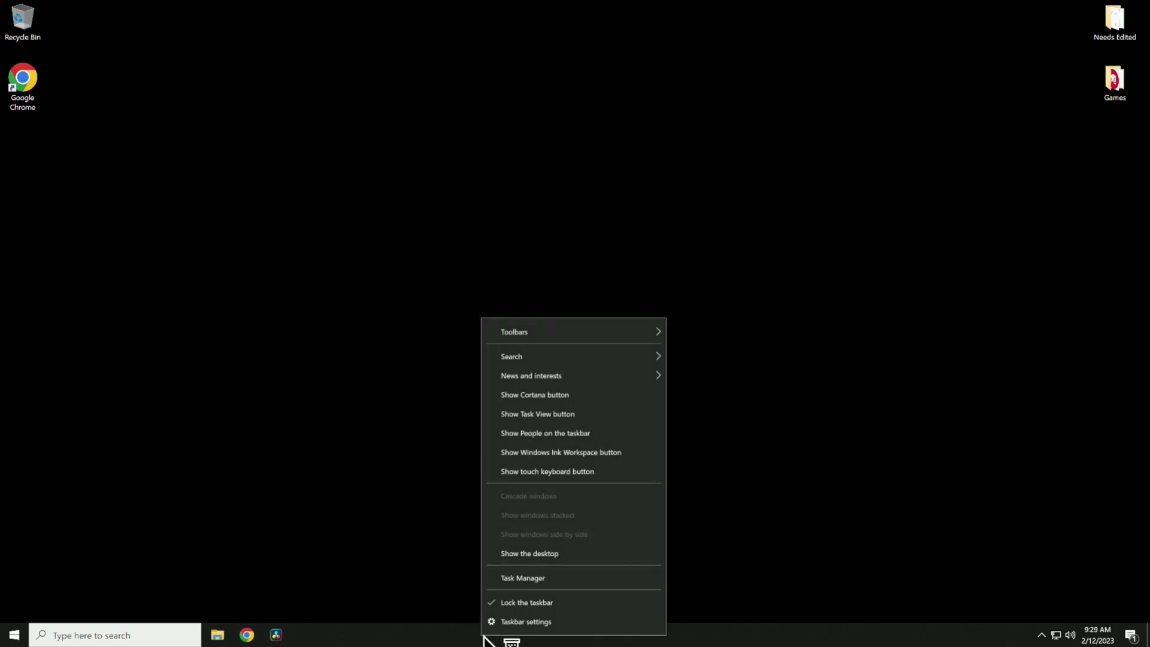
left_click(528, 585)
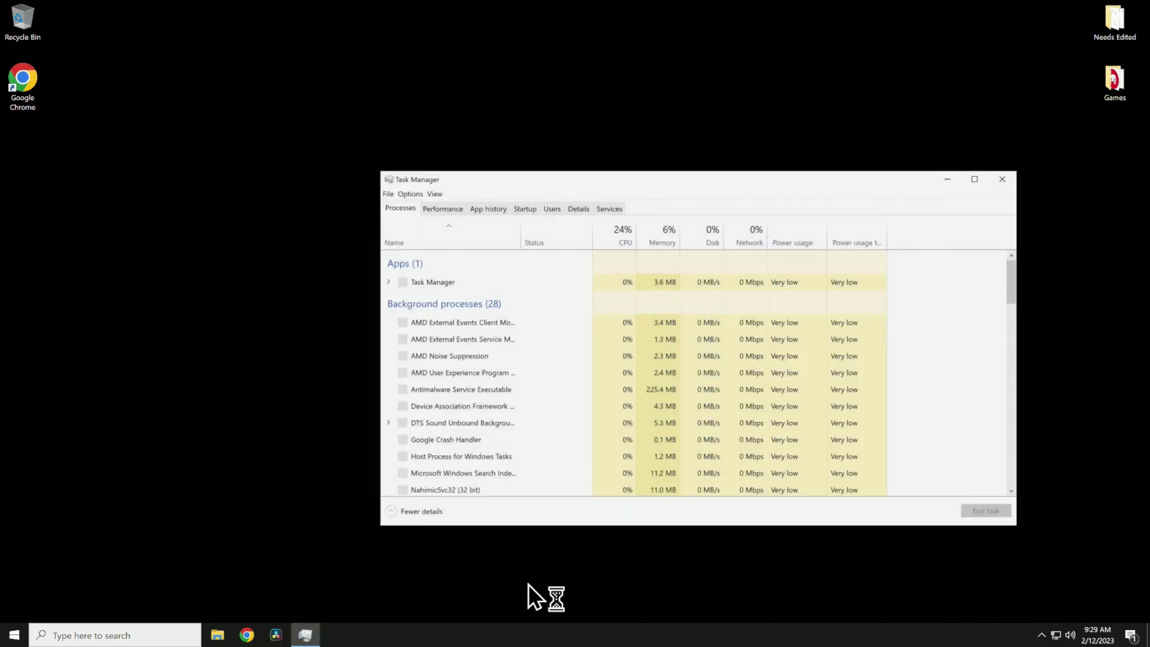
left_click(450, 209)
left_click(437, 277)
mouse_move(762, 411)
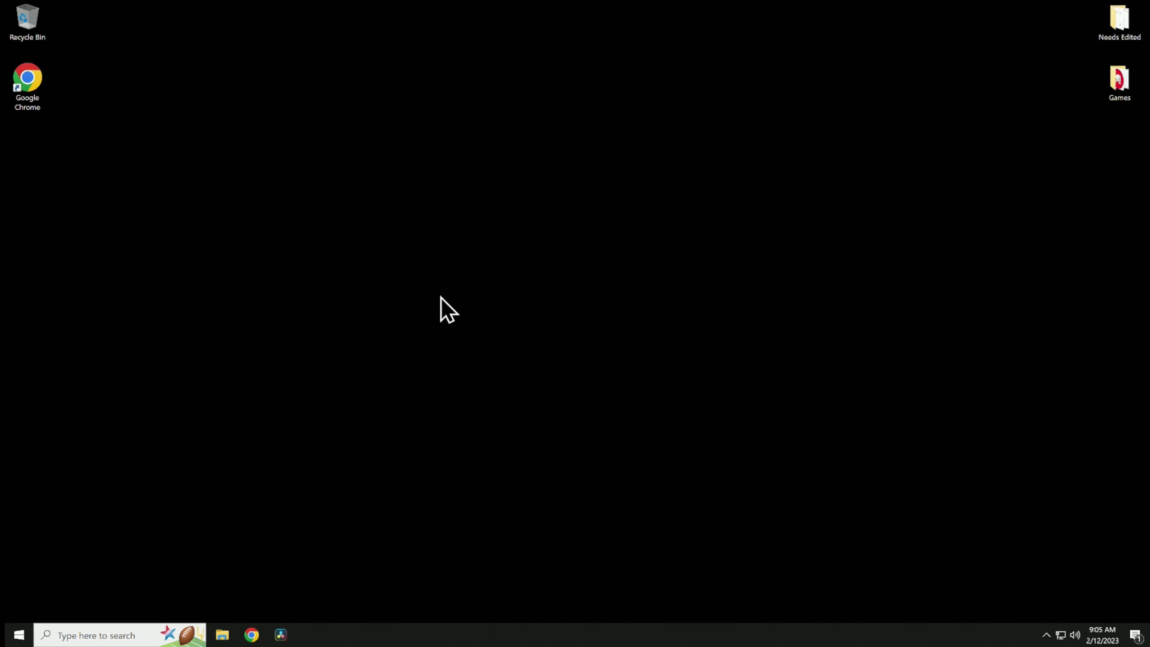
Open Windows Settings from the Start menu after dismissing the power choices
left_click(20, 634)
left_click(19, 609)
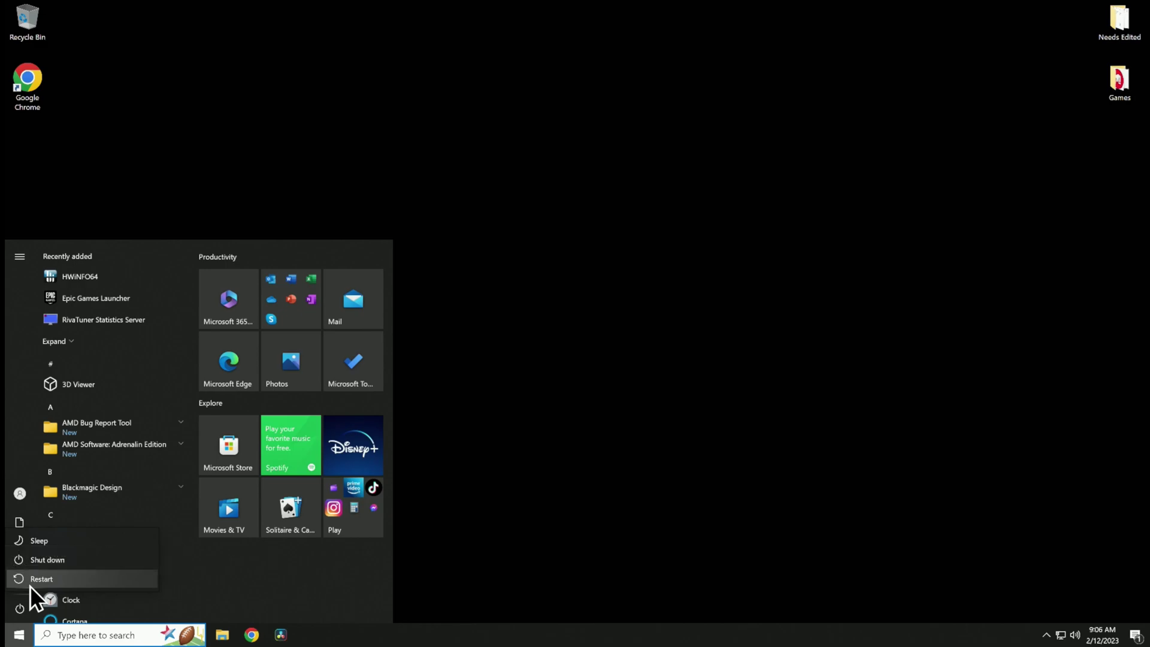
key("Escape")
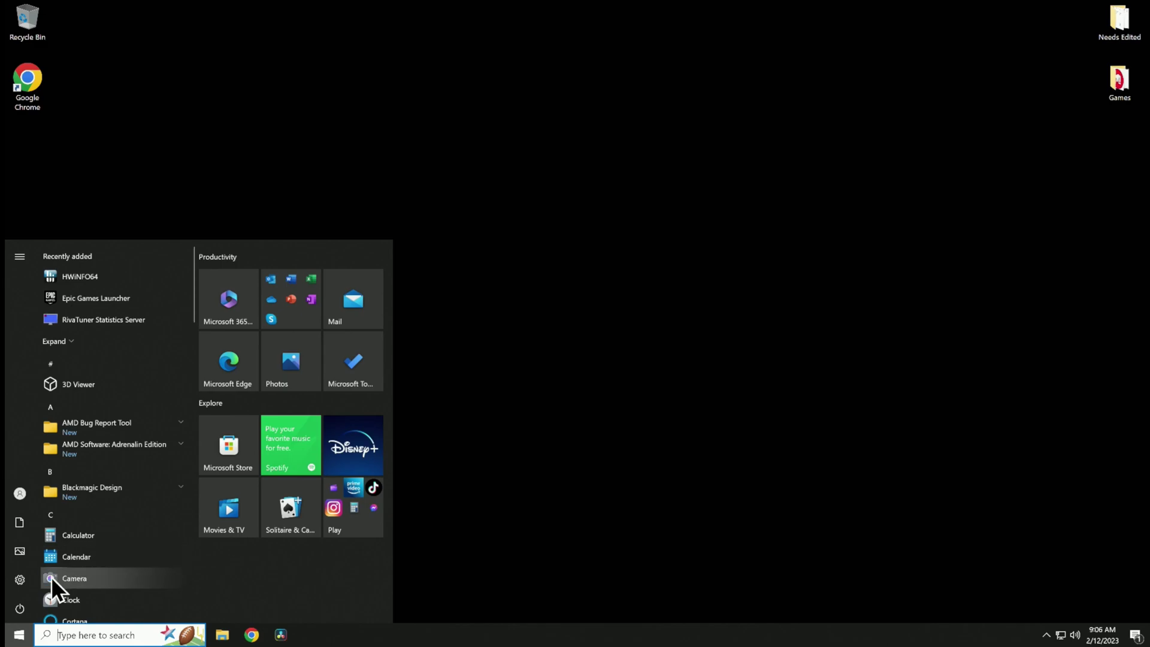
mouse_move(23, 581)
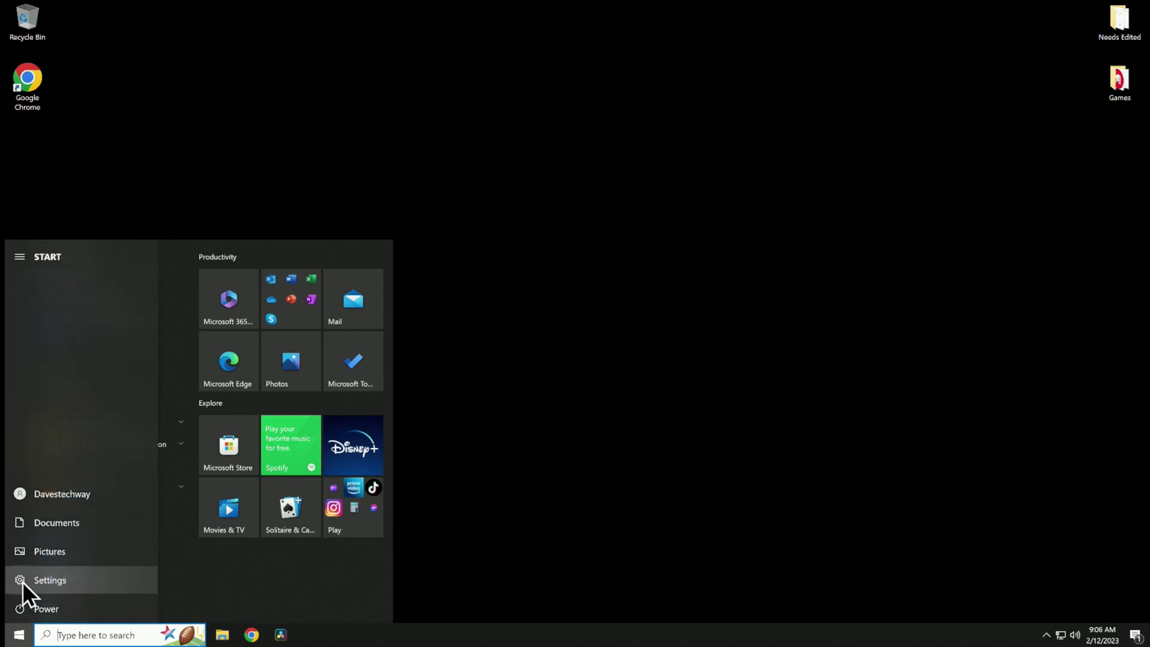
left_click(37, 581)
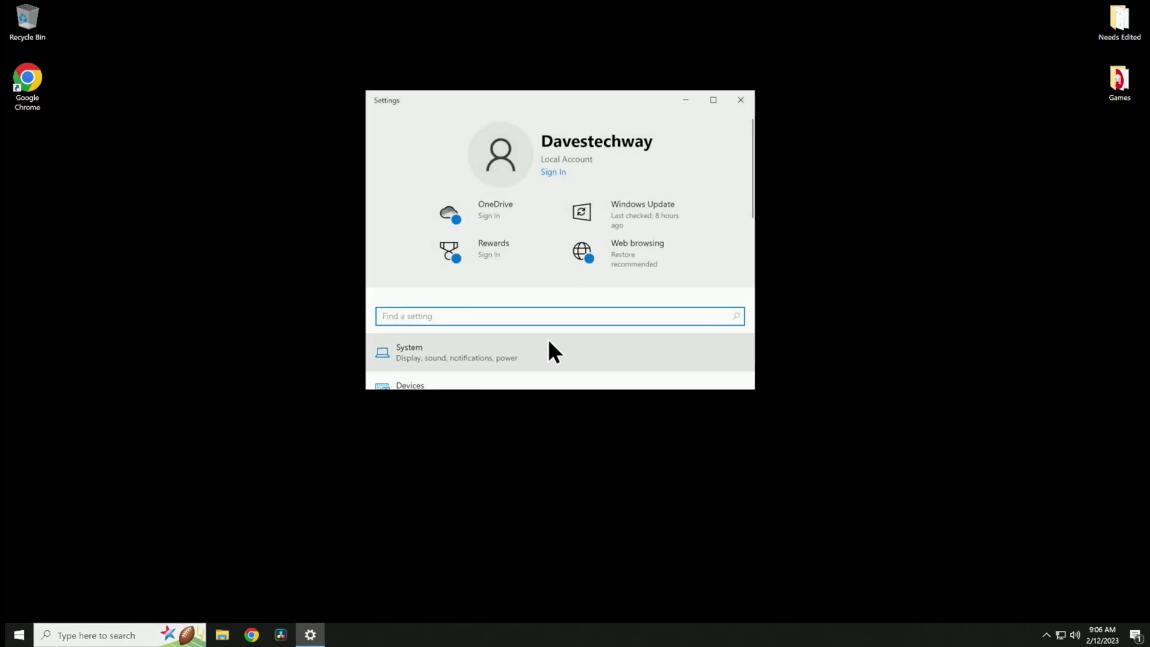
Under Update & Security > Recovery, choose Restart now for Advanced startup
scroll(519, 297, "down", 7)
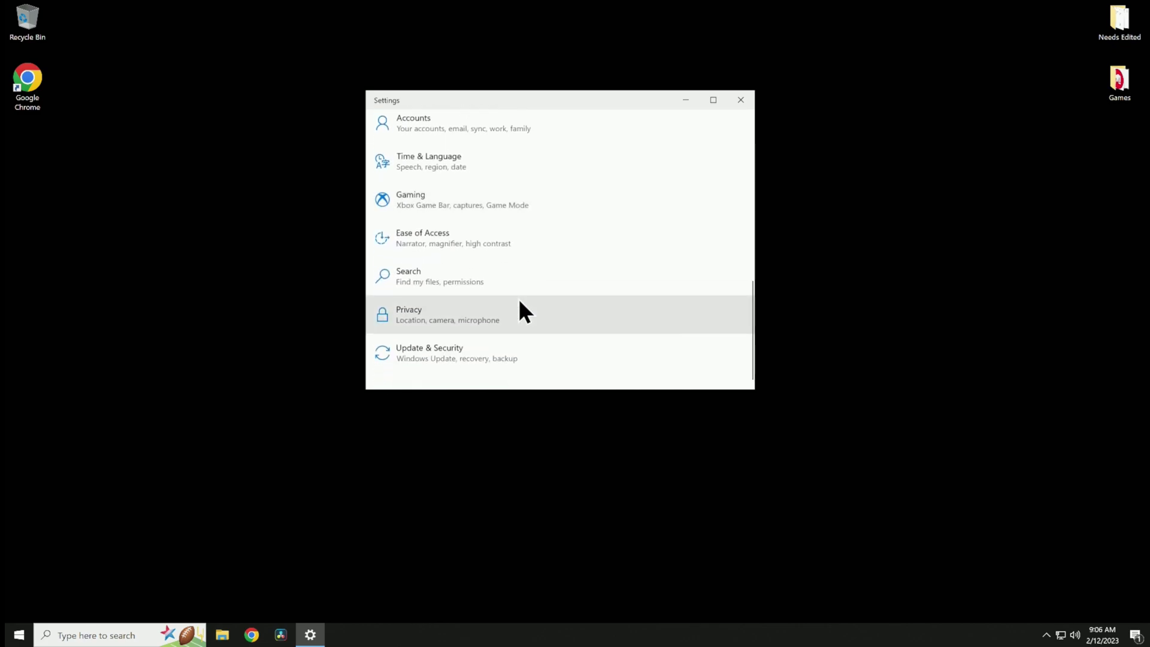
left_click(440, 362)
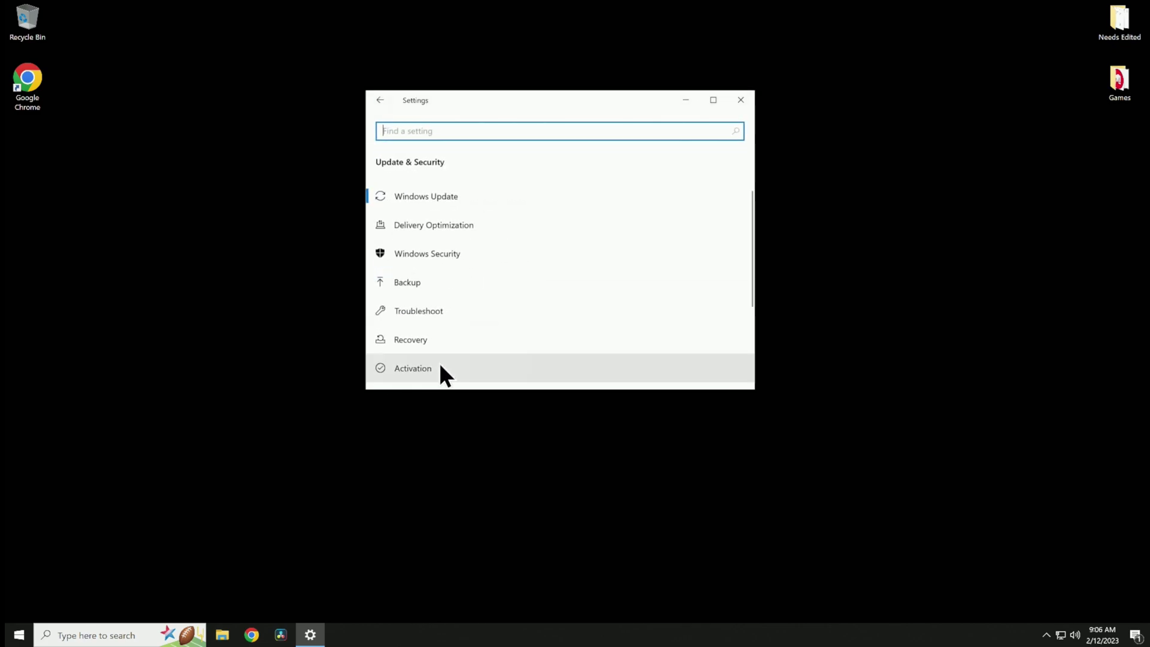
scroll(505, 258, "down", 2)
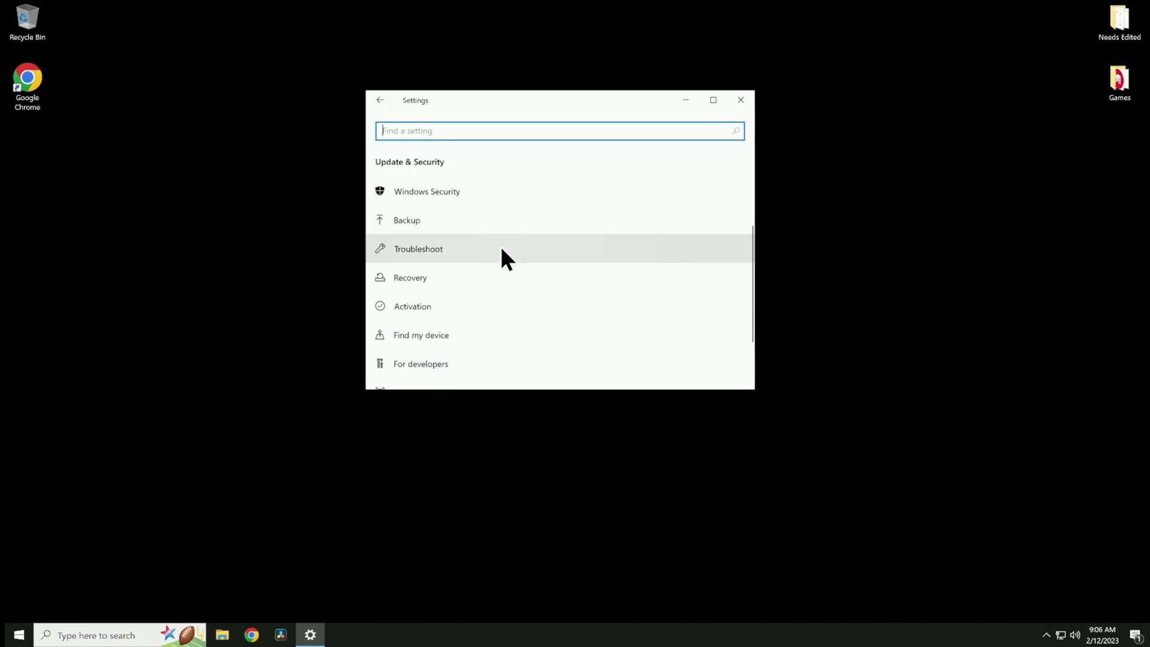
left_click(426, 278)
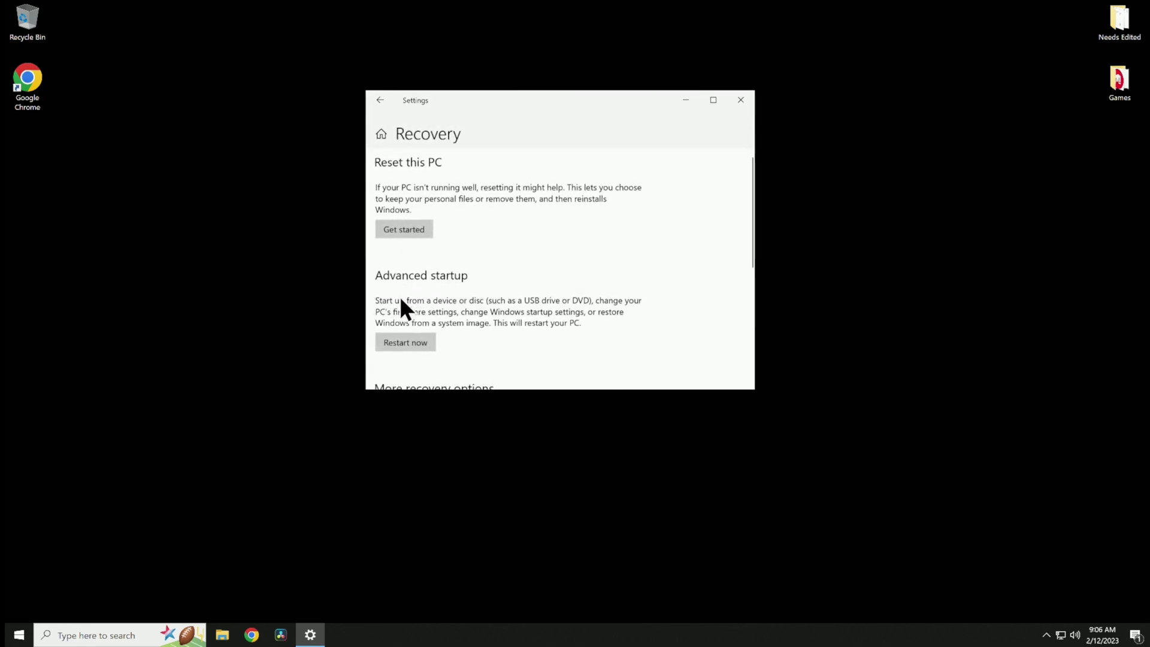
left_click(416, 349)
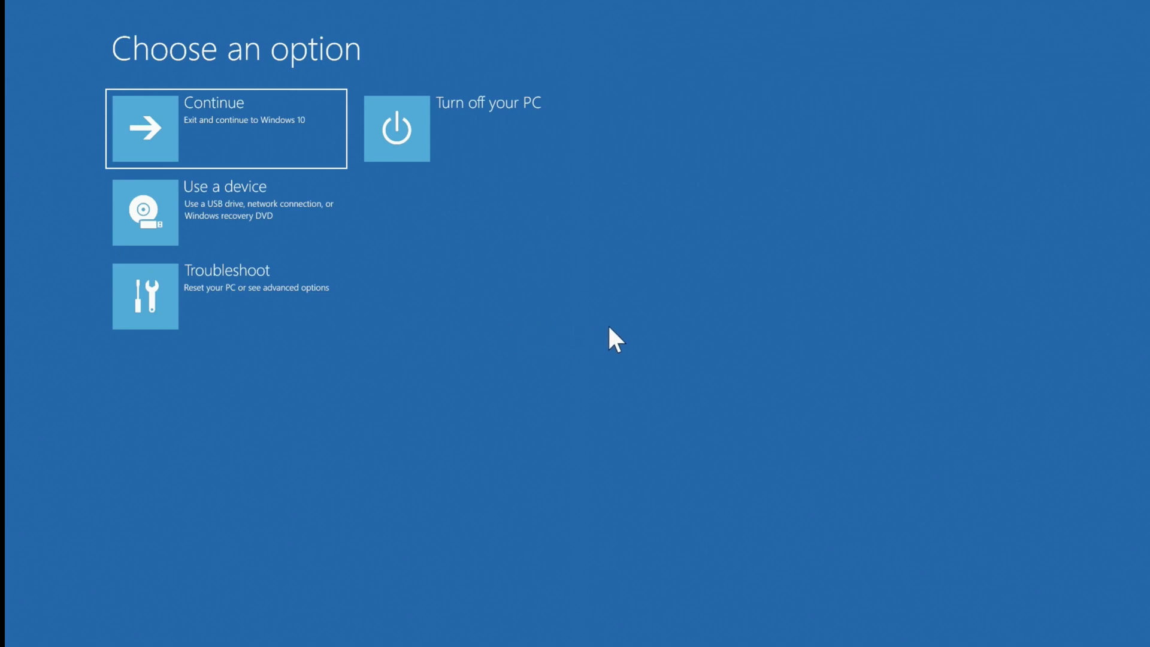
Choose Troubleshoot > Advanced options > UEFI Firmware Settings and restart into the BIOS
left_click(219, 298)
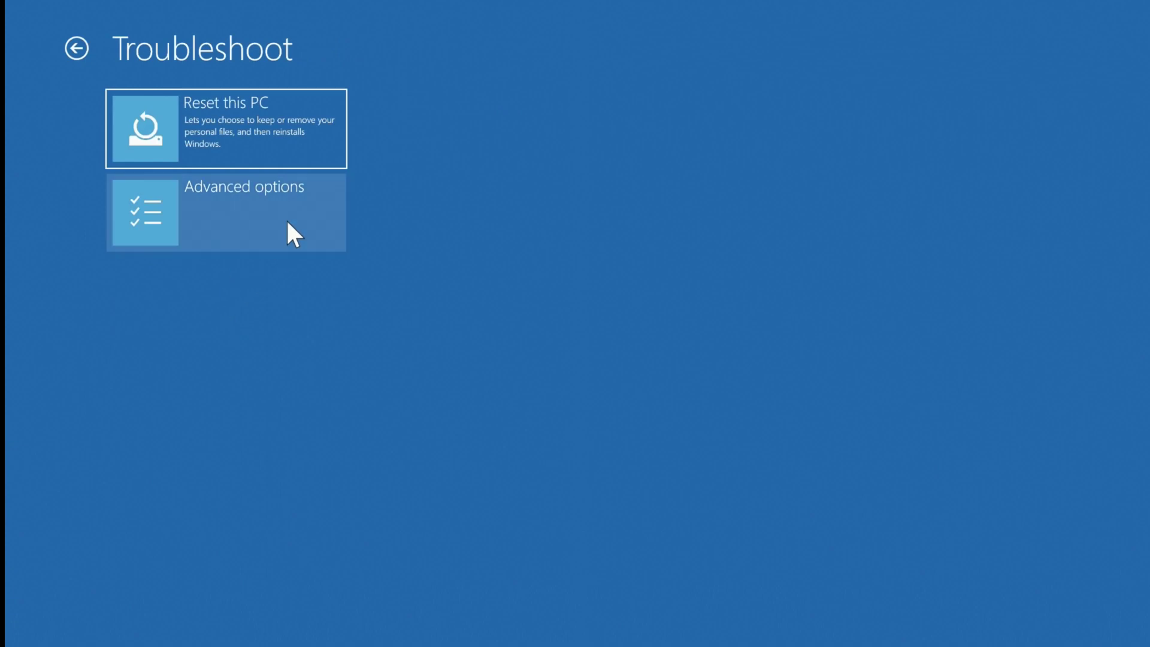
left_click(209, 196)
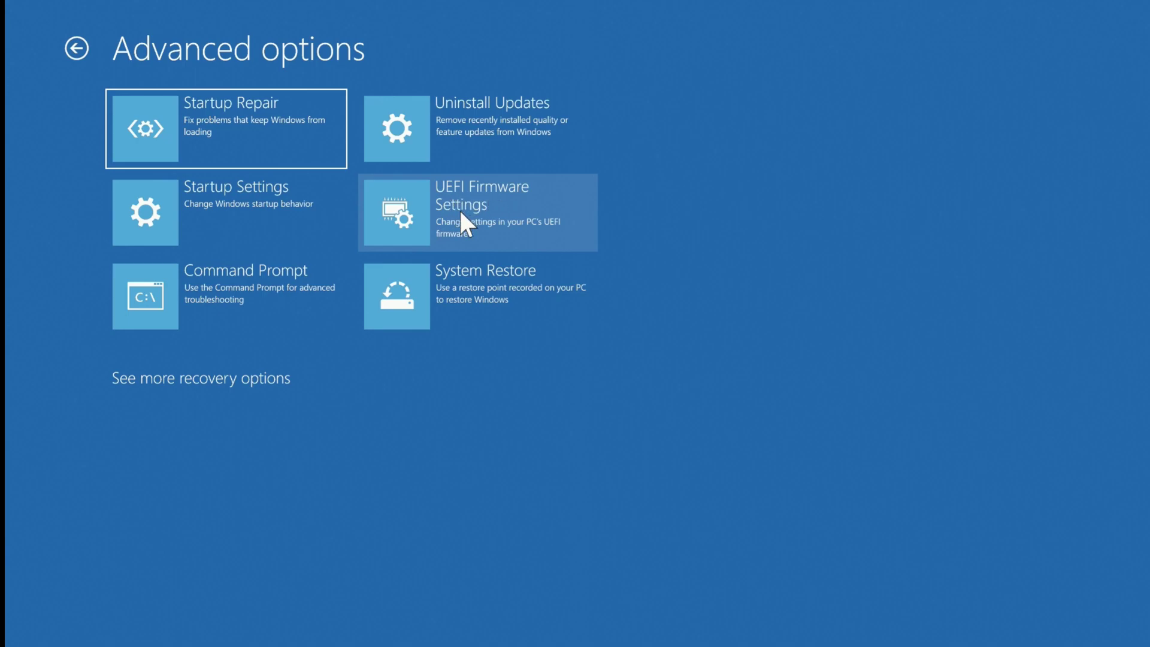
left_click(461, 214)
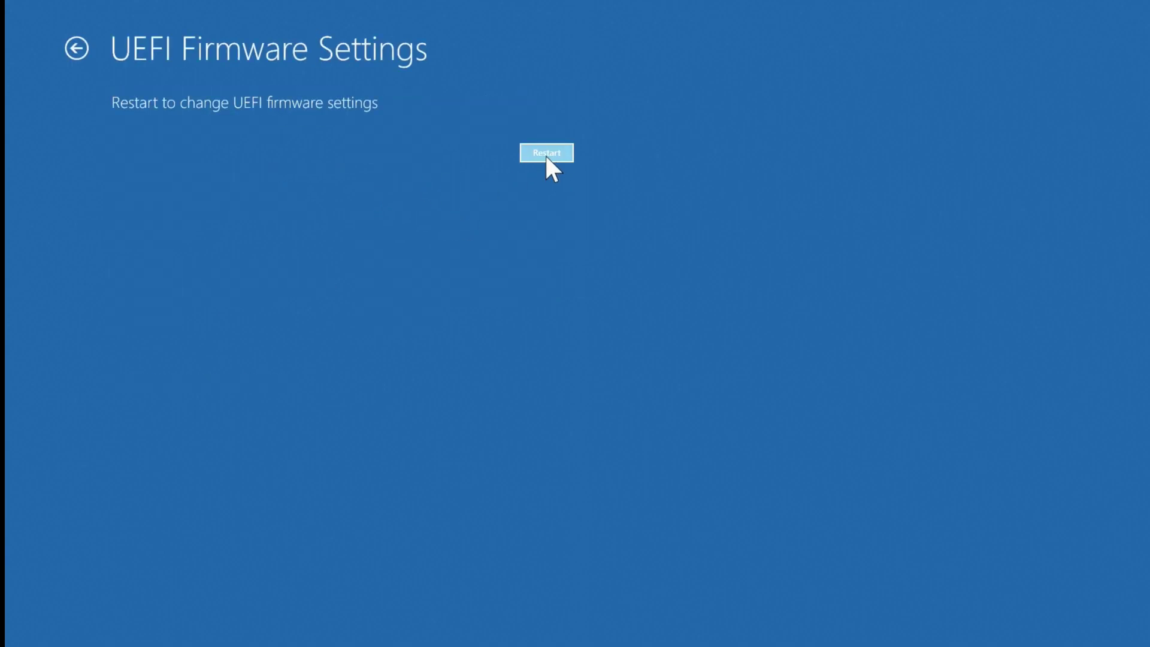
left_click(547, 154)
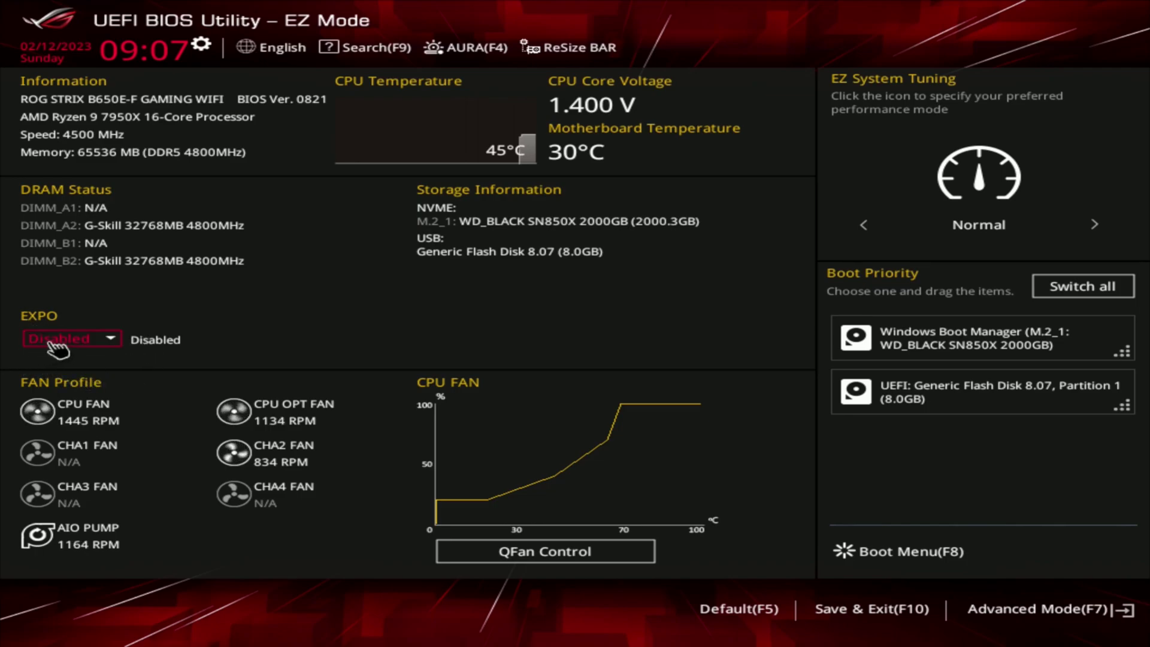
Enable the EXPO profile (DDR5-6000, 32-38-38-96, 1.40 V), then save and reset
left_click(91, 345)
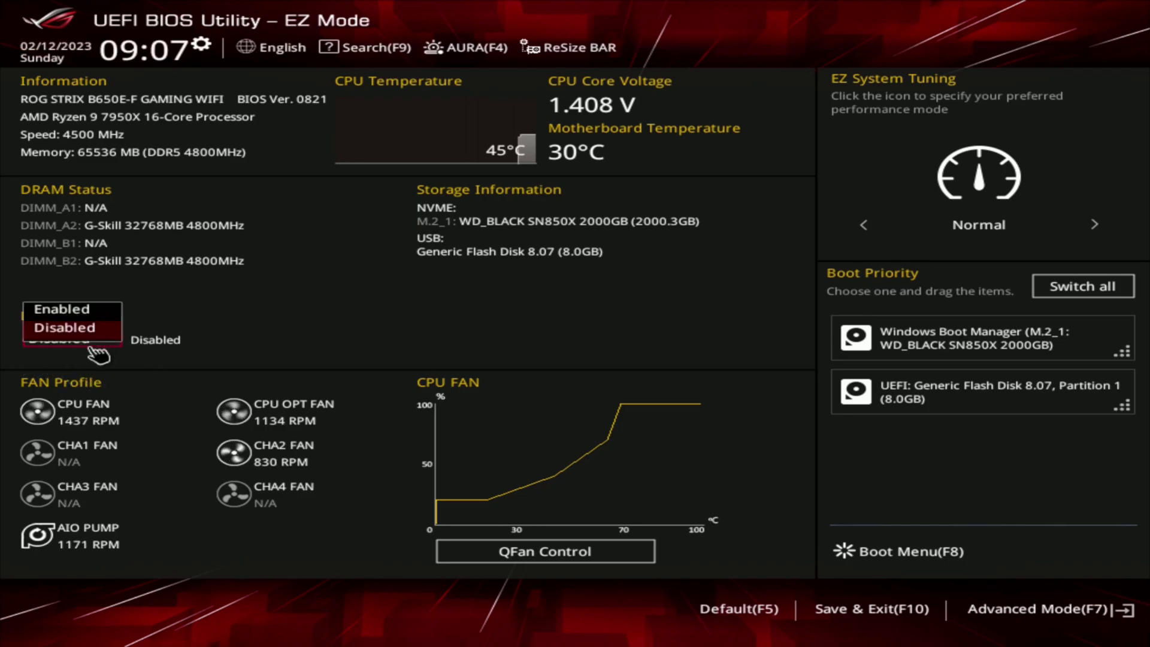
left_click(75, 311)
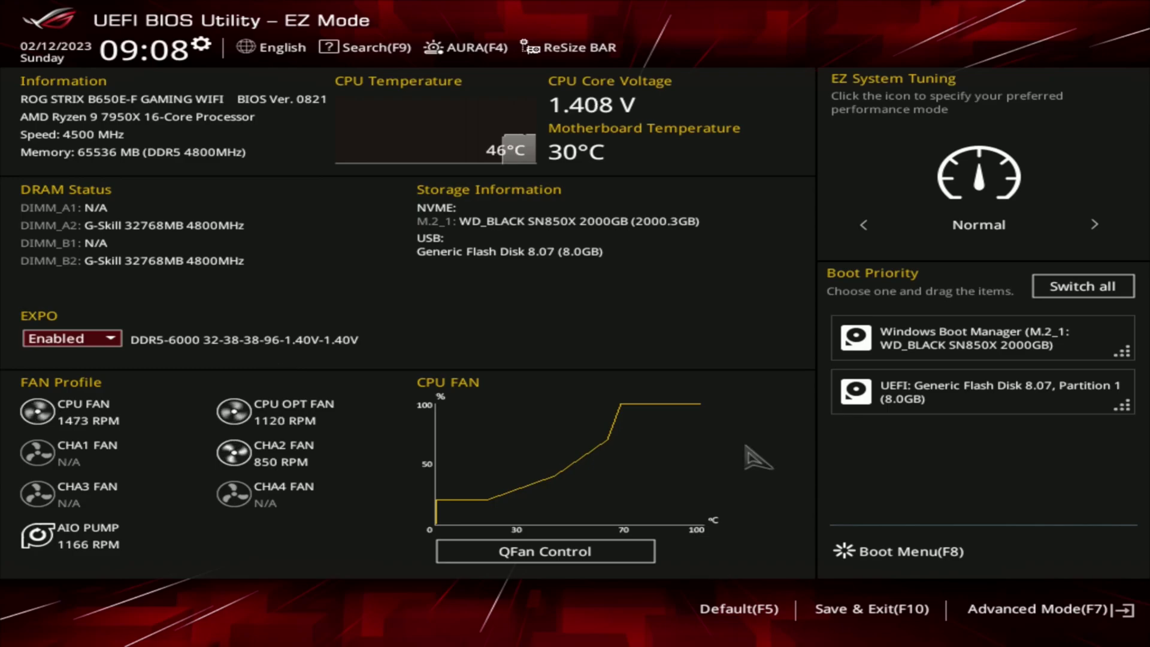
left_click(907, 611)
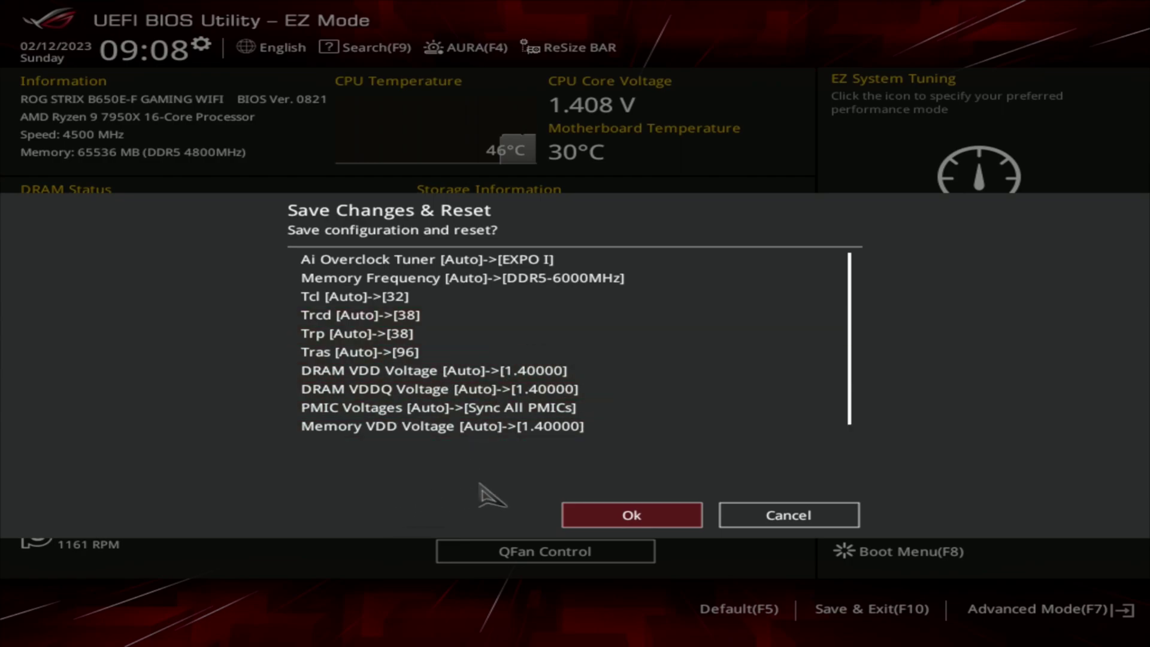
left_click(684, 525)
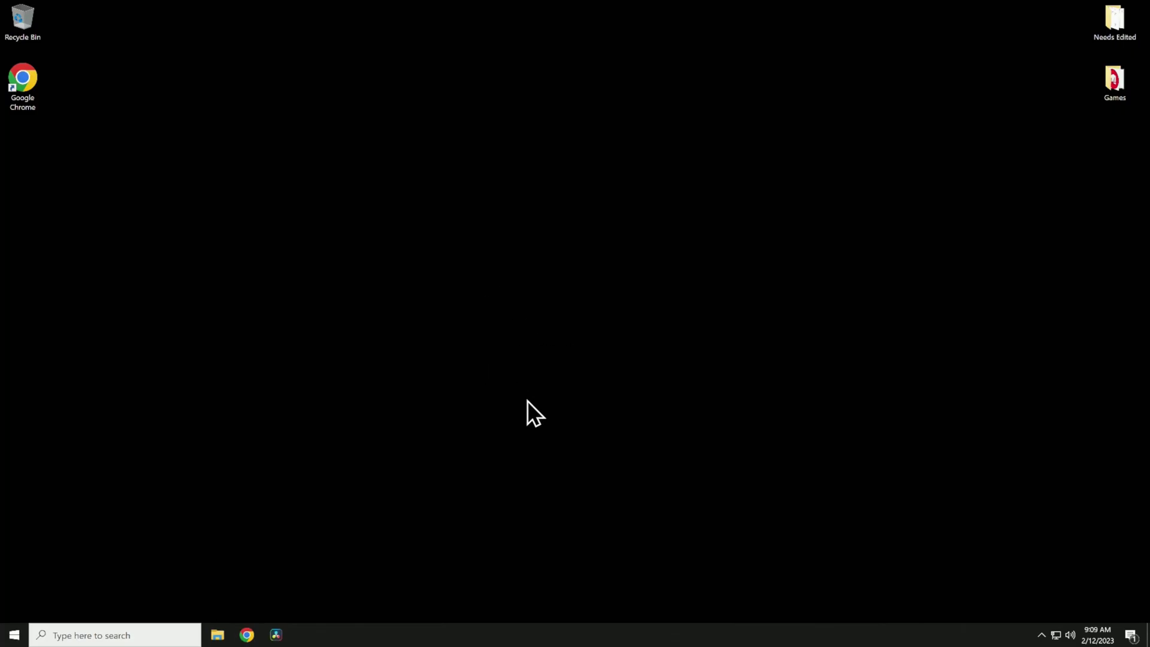
Confirm Task Manager's Performance > Memory shows 6000 MHz, then close Task Manager
right_click(505, 634)
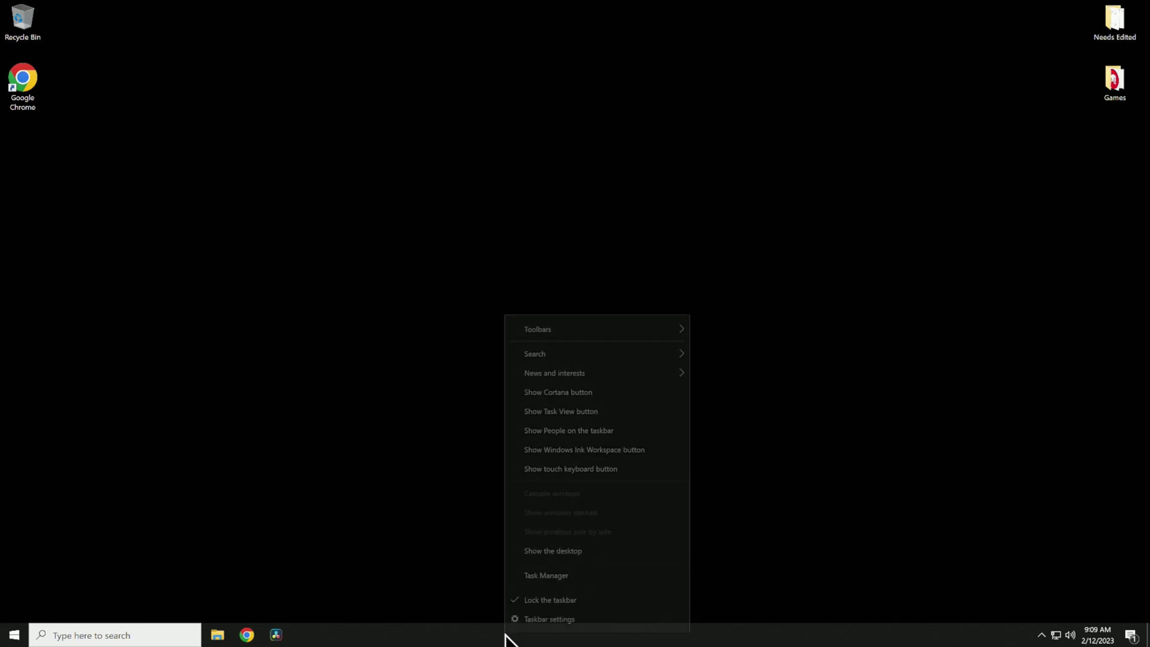
left_click(541, 583)
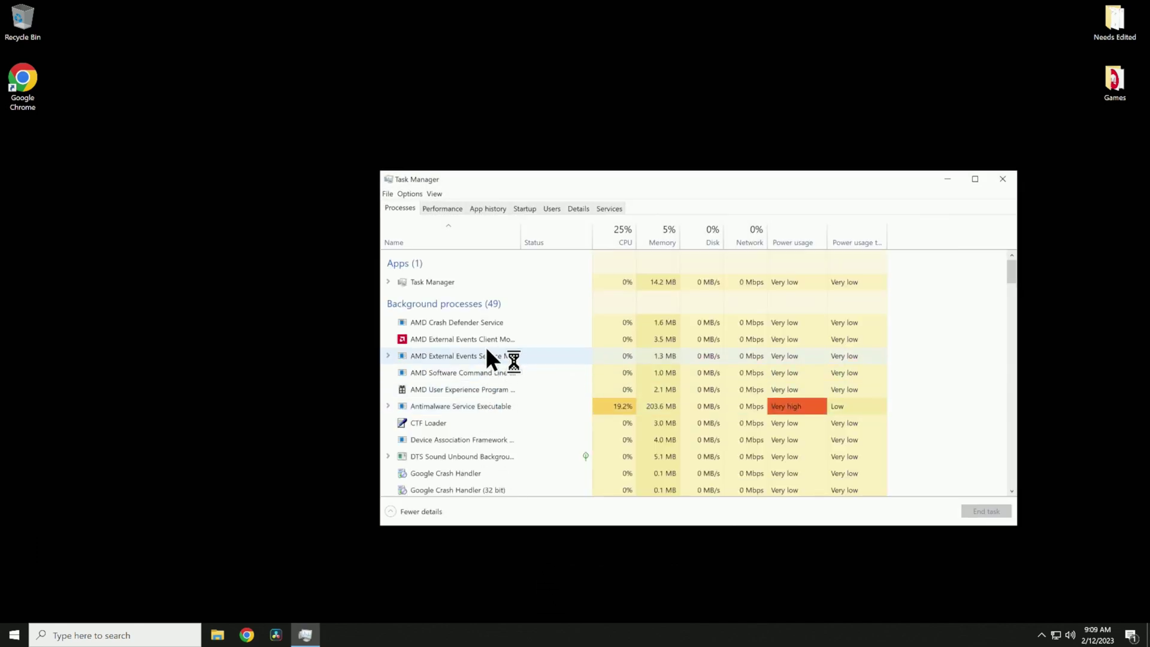
left_click(440, 210)
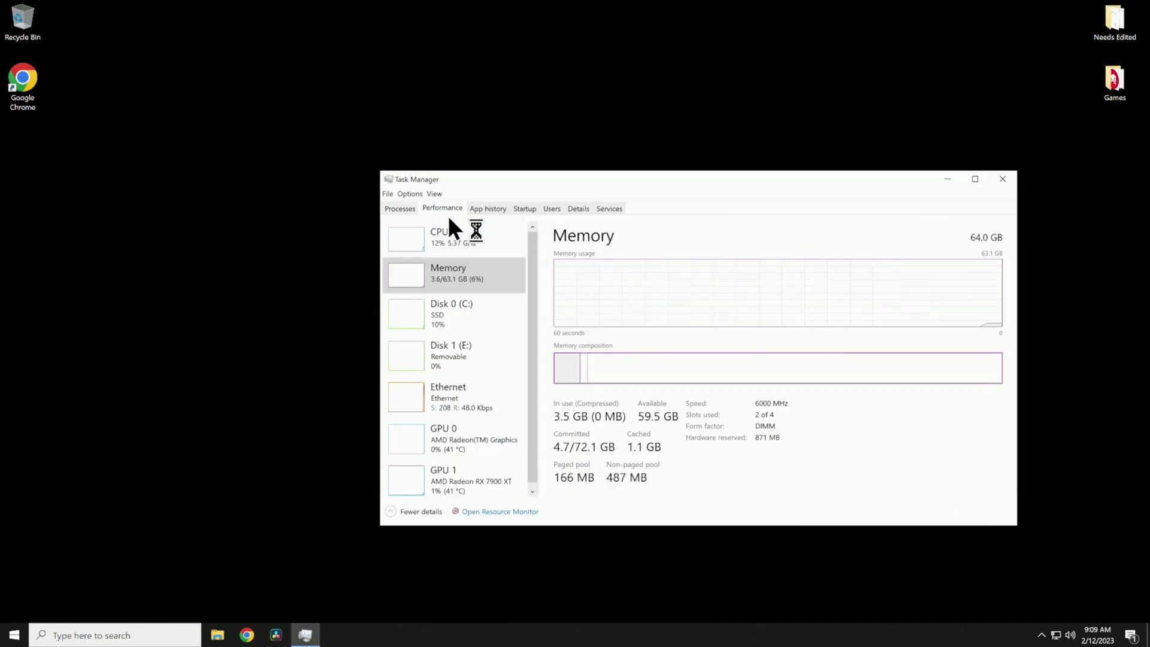
left_click(465, 281)
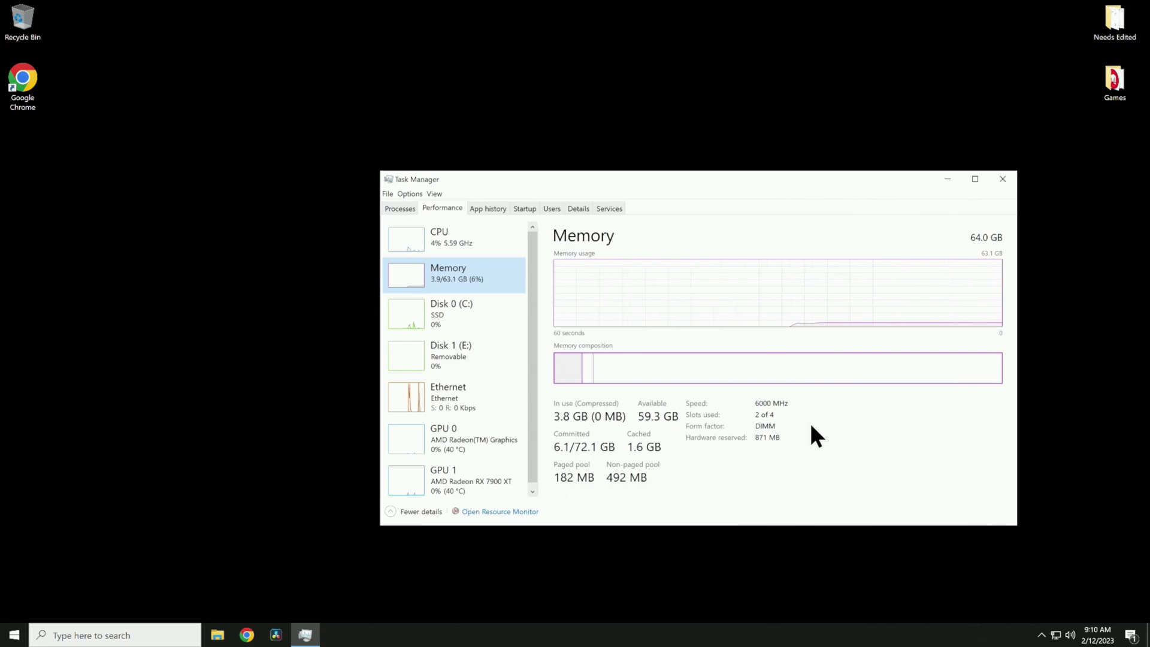
left_click(1003, 179)
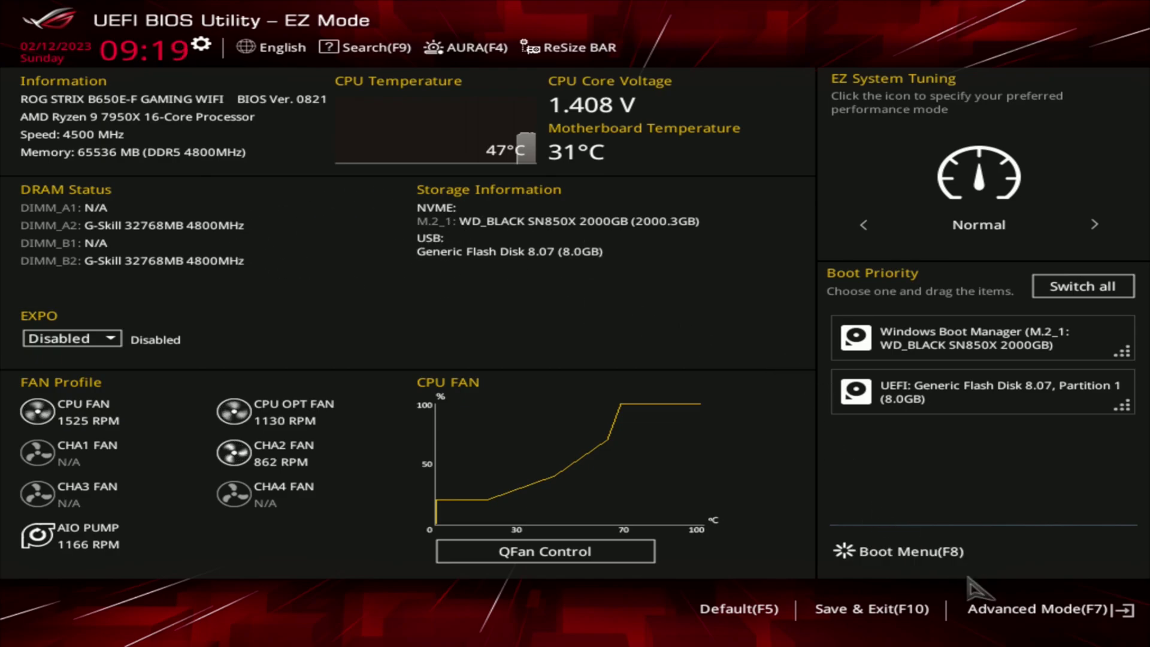
In Advanced Mode's Ai Tweaker page, bring up the Memory Frequency list
left_click(1038, 612)
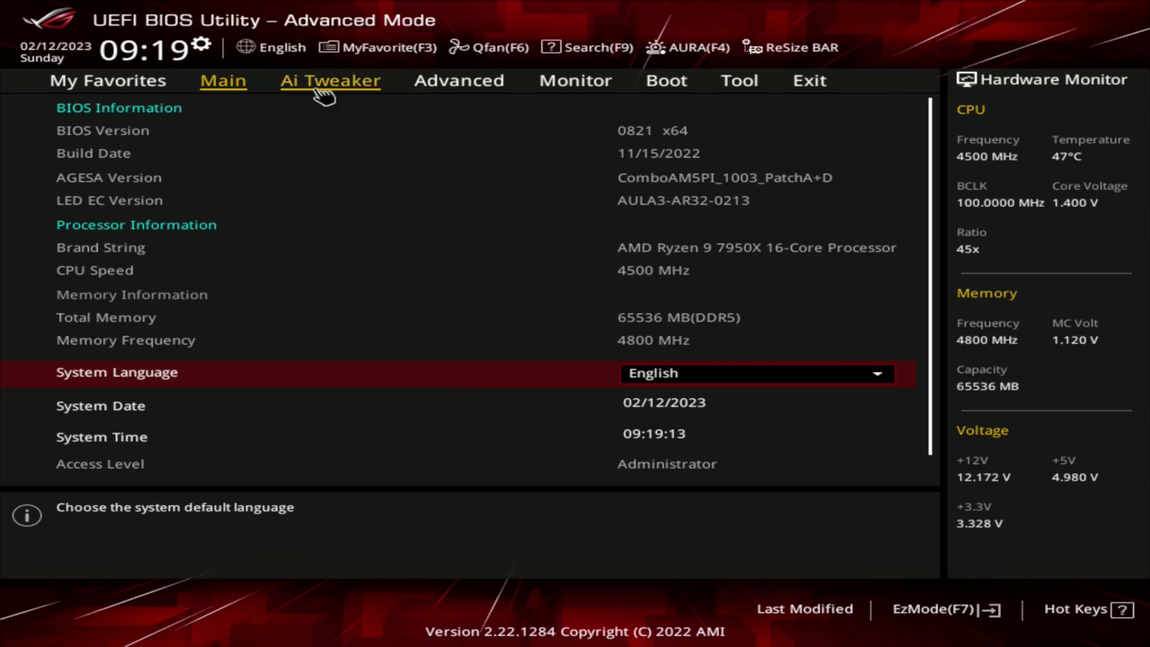
left_click(323, 94)
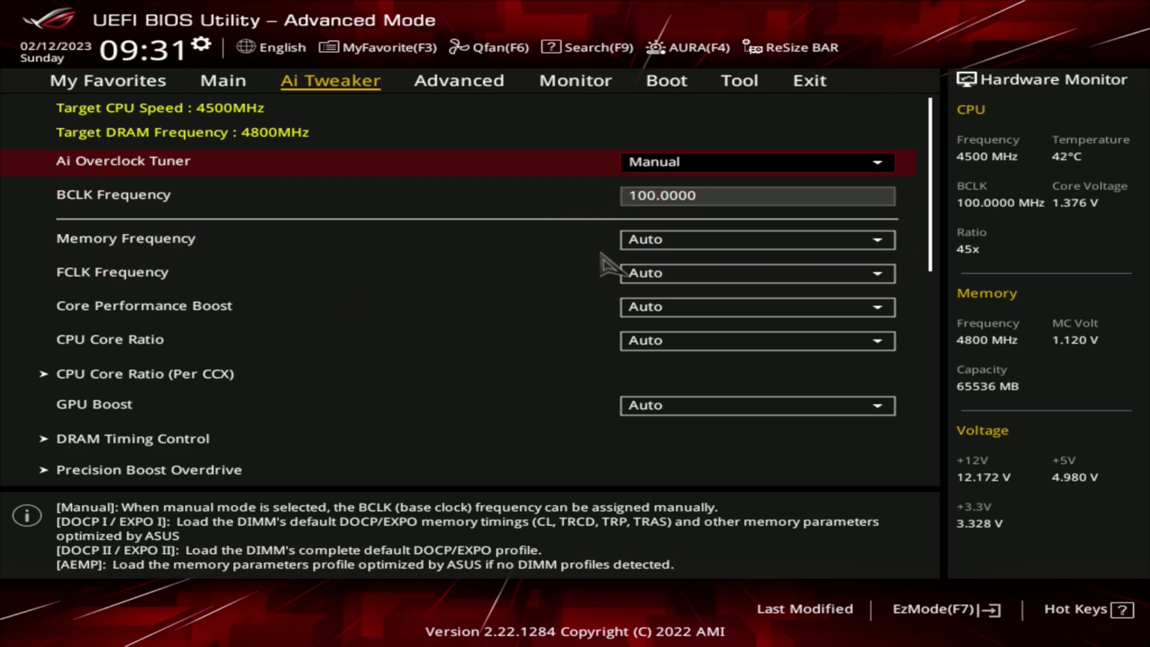
left_click(665, 244)
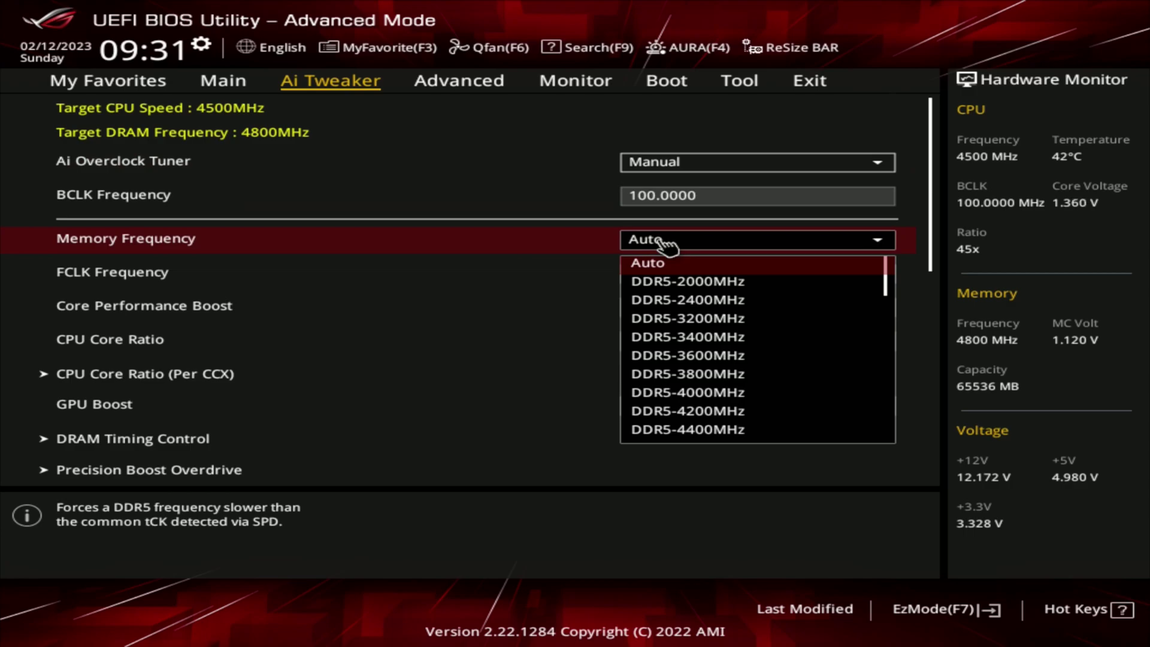
Select DDR5-6000MHz as the Memory Frequency
scroll(726, 393, "down", 2)
scroll(726, 391, "down", 10)
scroll(713, 383, "down", 10)
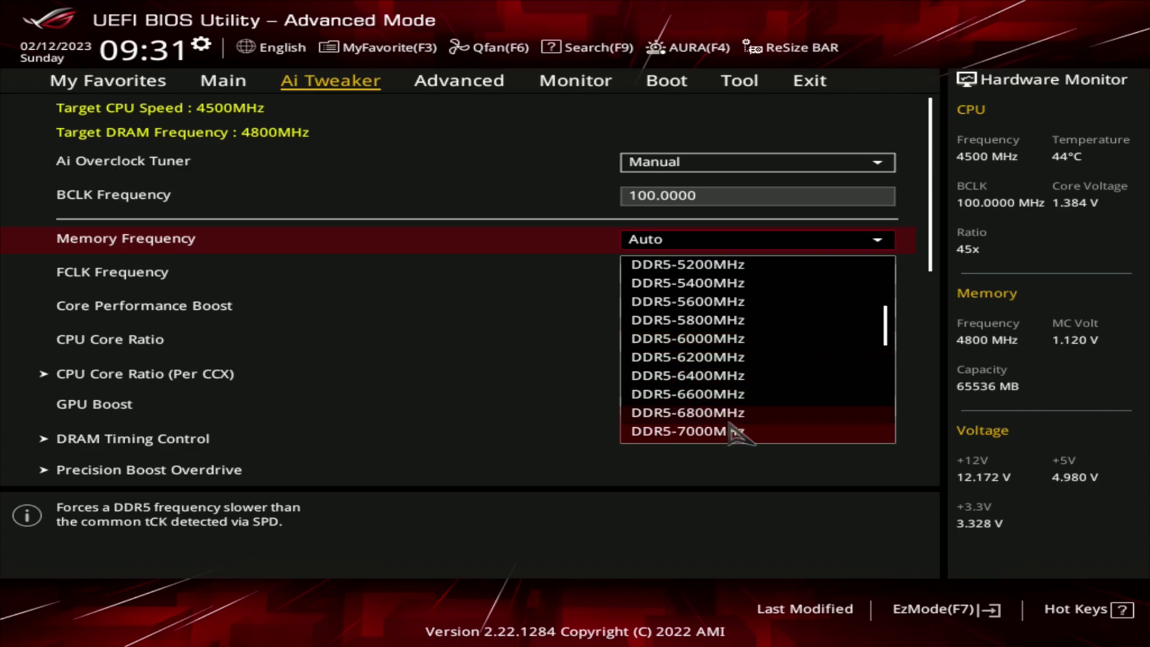
scroll(762, 347, "down", 2)
scroll(762, 354, "down", 9)
scroll(777, 375, "down", 14)
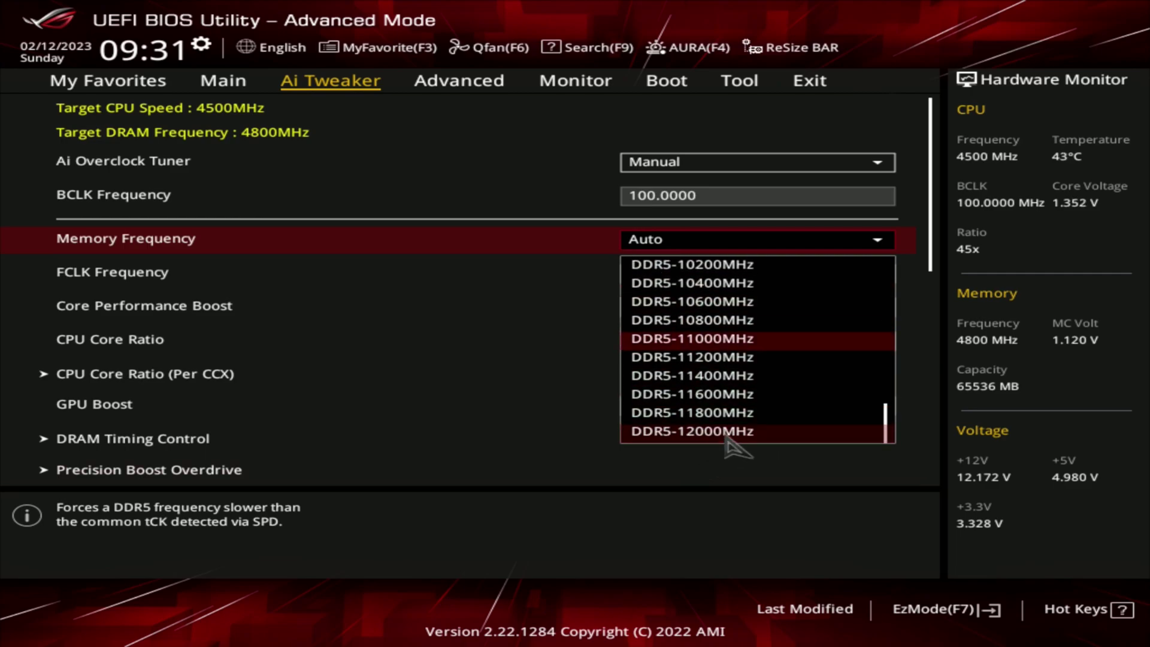
scroll(734, 445, "up", 5)
scroll(734, 445, "up", 14)
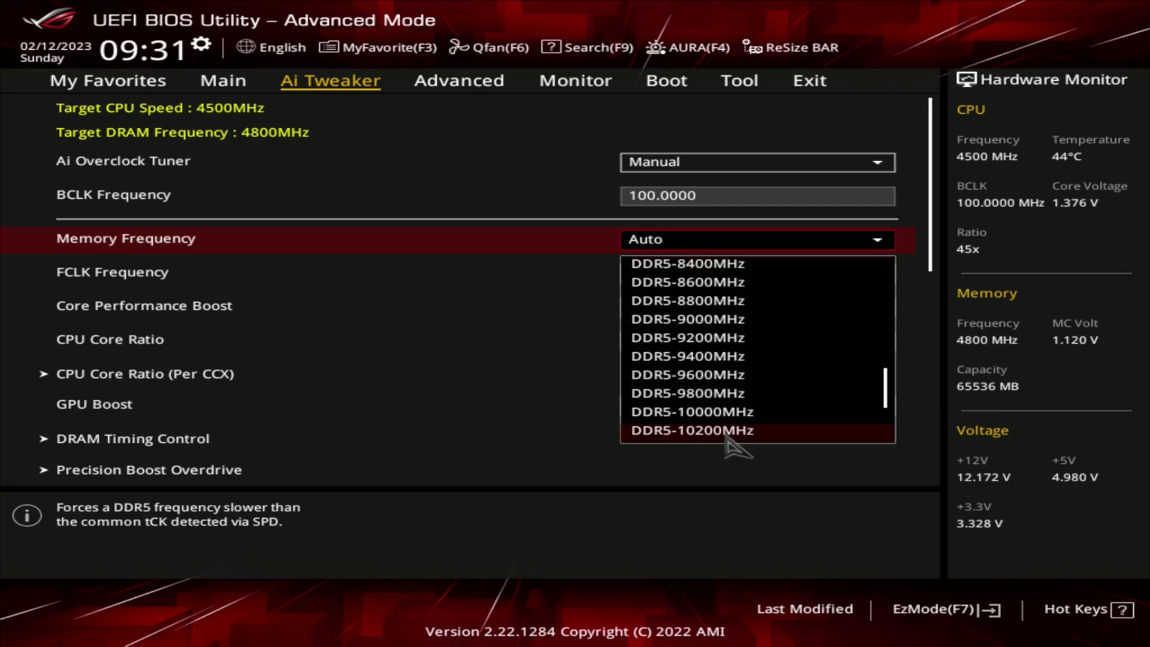
scroll(734, 445, "up", 15)
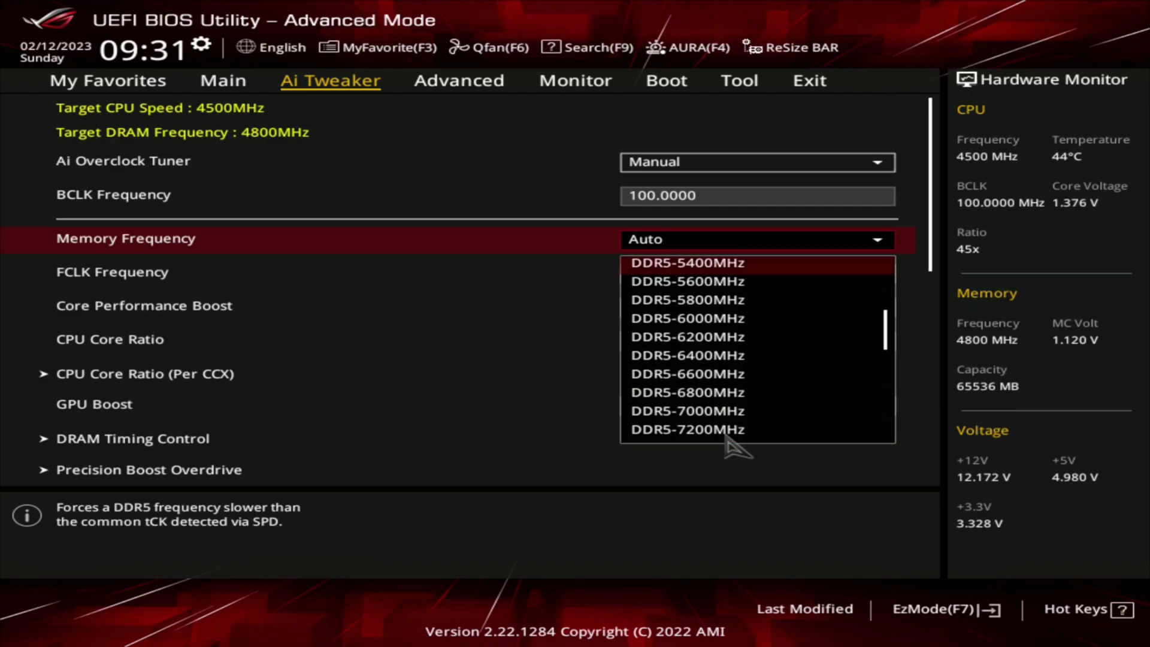
scroll(734, 445, "up", 4)
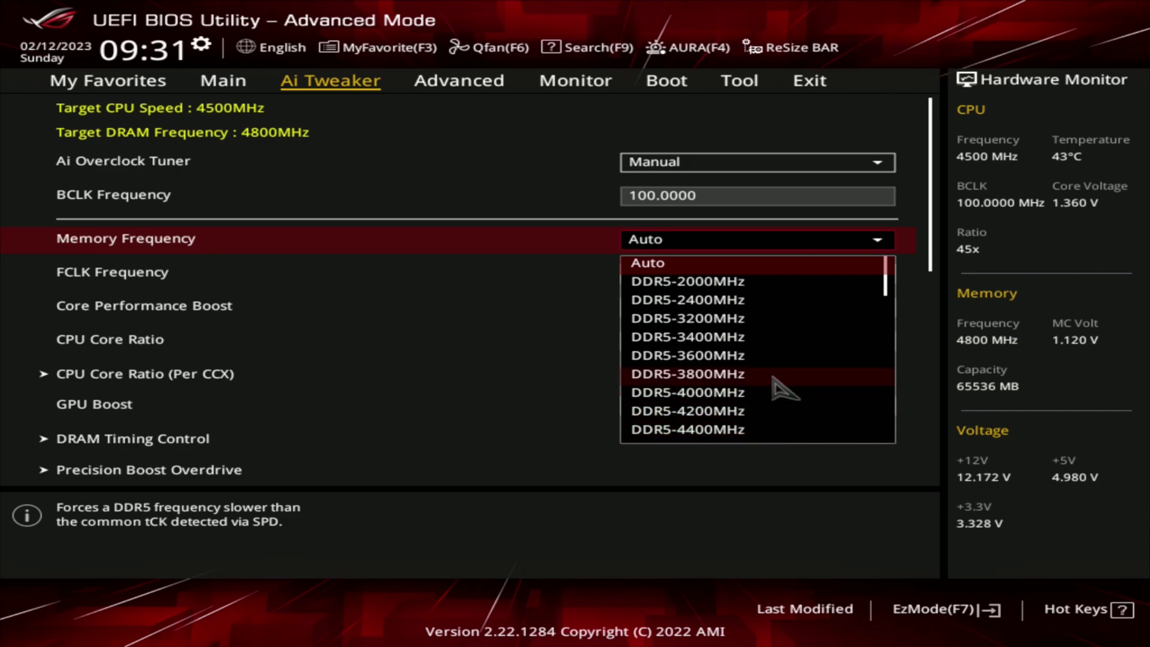
scroll(779, 388, "down", 8)
scroll(782, 390, "down", 8)
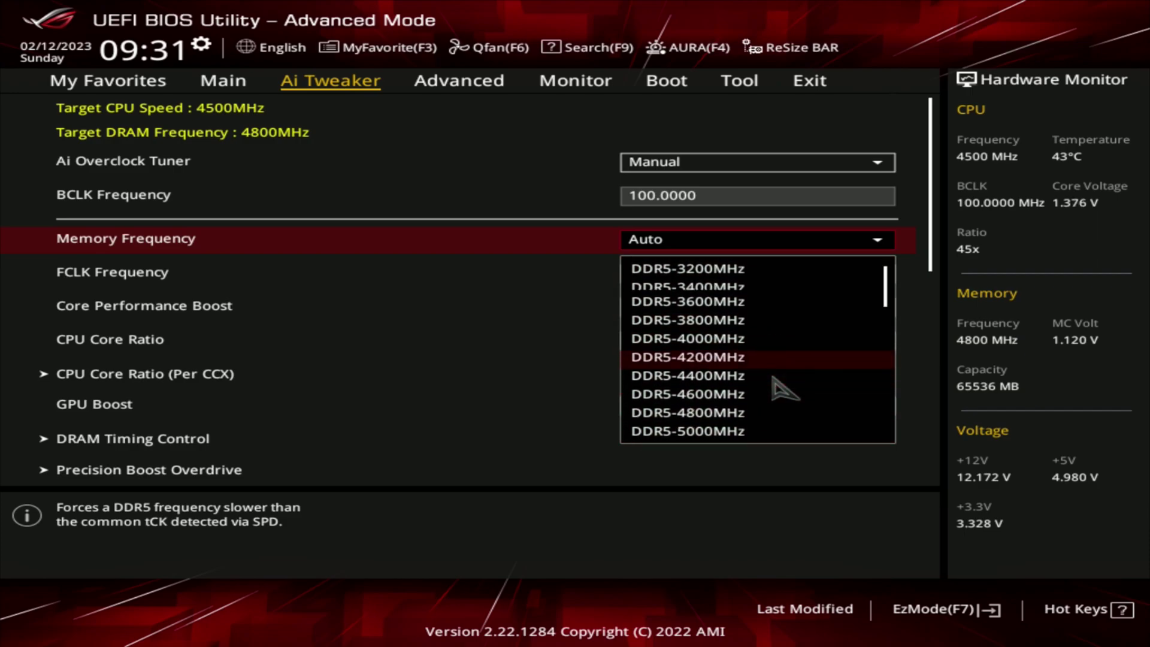
scroll(779, 388, "down", 2)
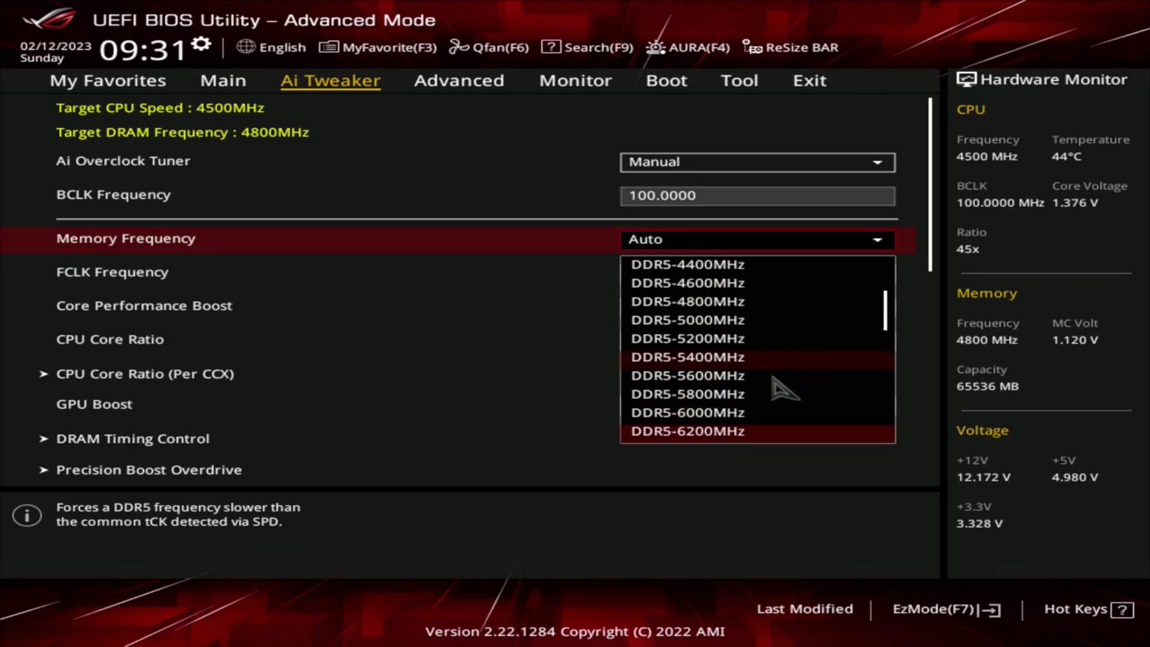
left_click(706, 416)
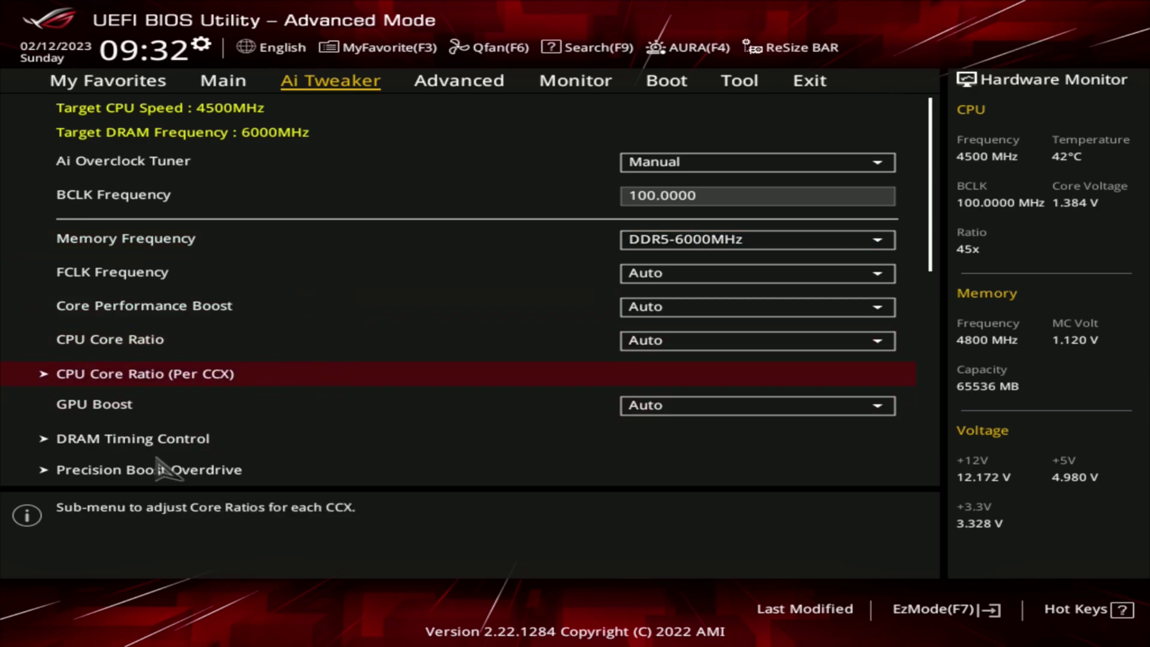
Open the DRAM Timing Control submenu from Ai Tweaker
left_click(212, 443)
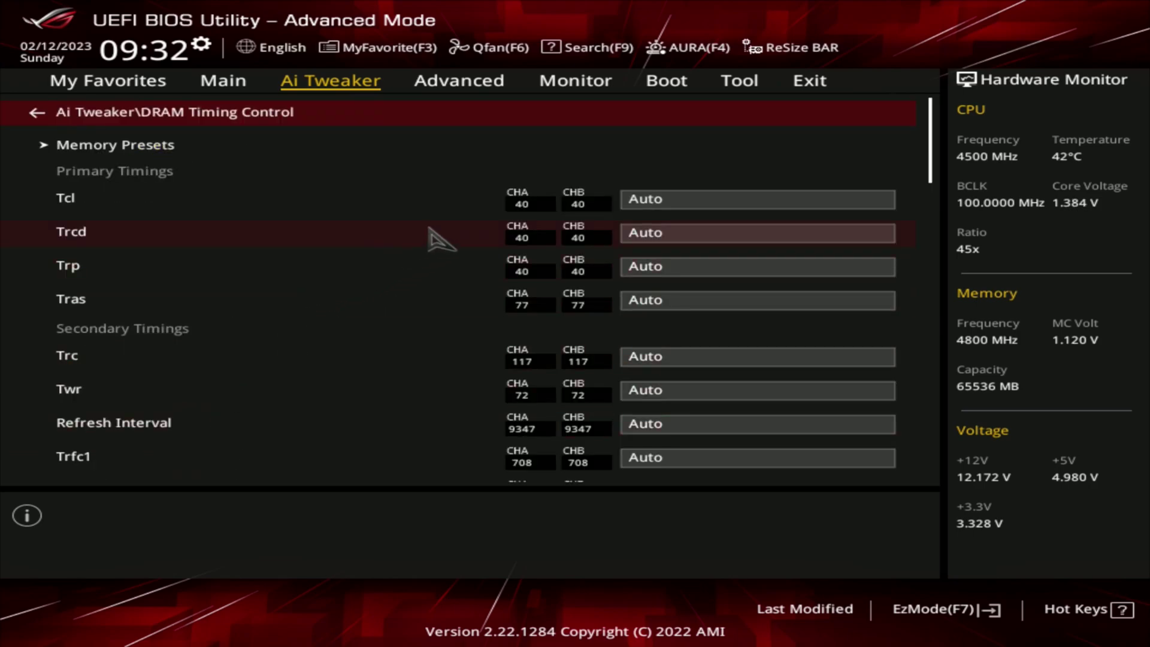
Set Tcl 32, Trcd 38, Trp 38 and Tras 96, then return to Ai Tweaker
left_click(402, 201)
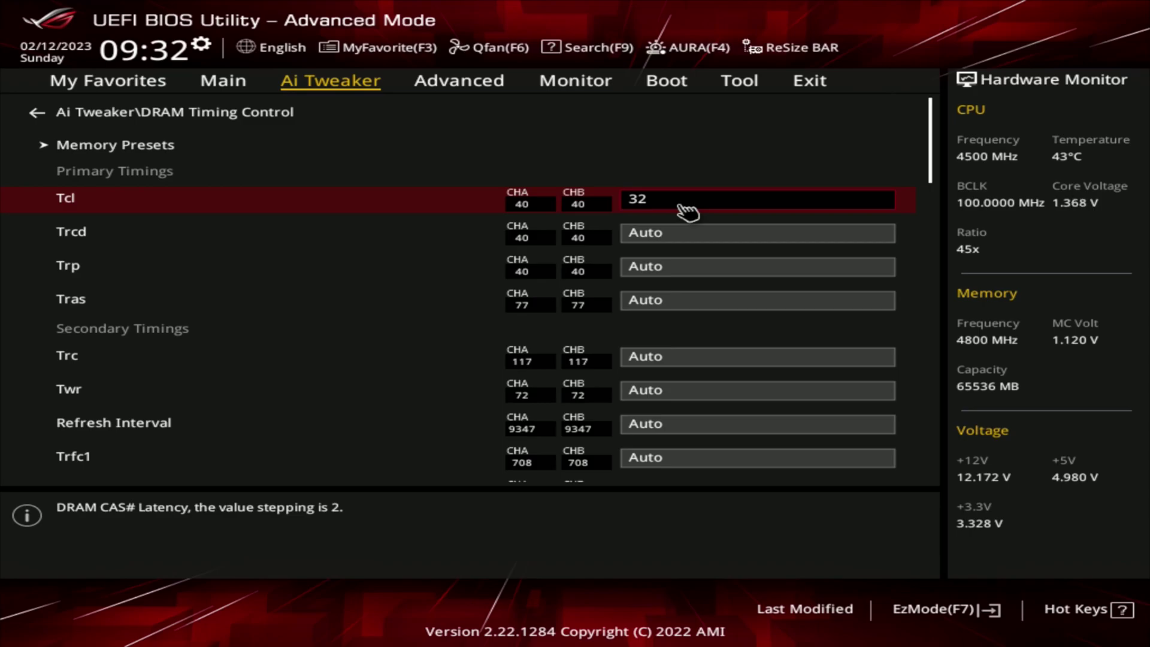
left_click(656, 239)
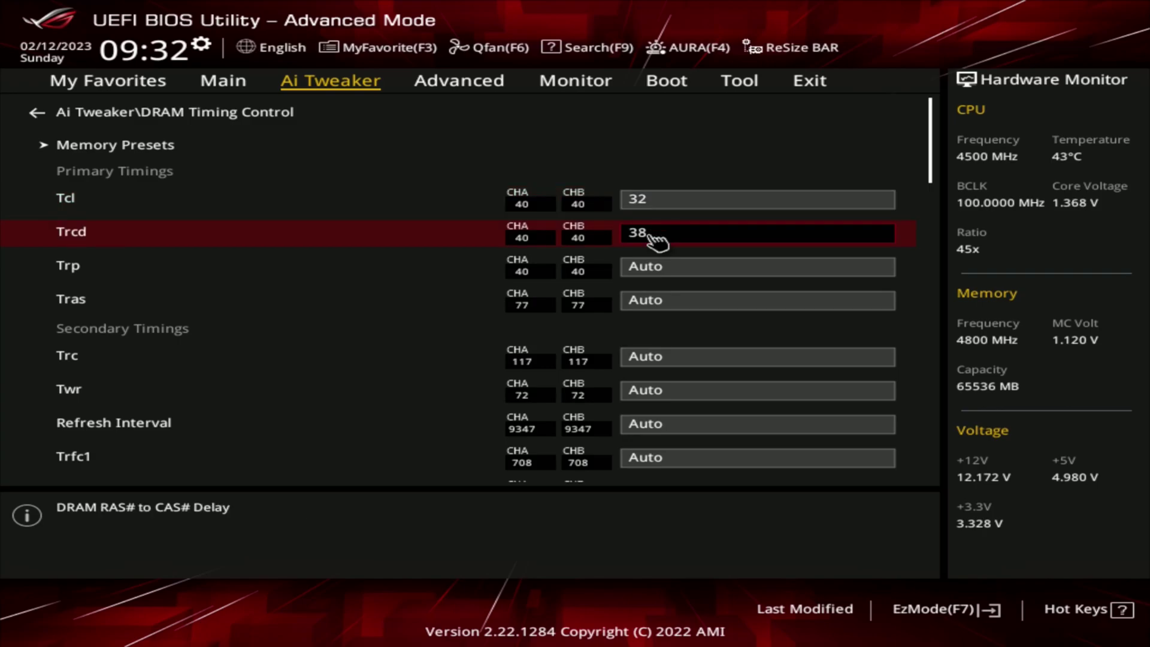
left_click(636, 278)
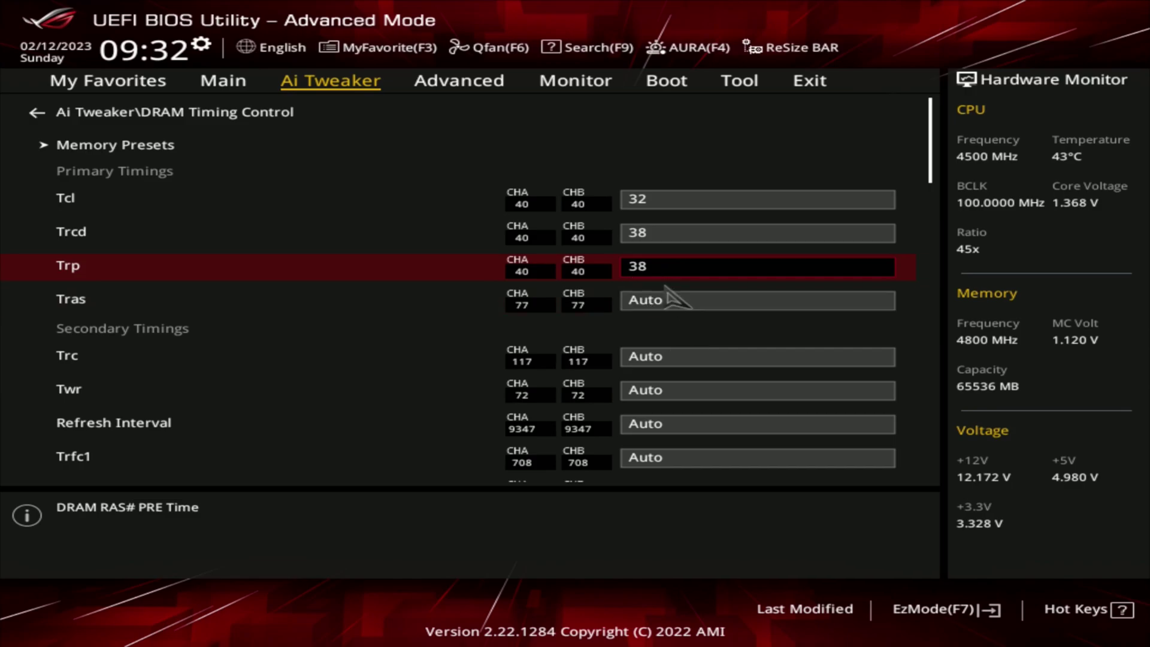
left_click(650, 311)
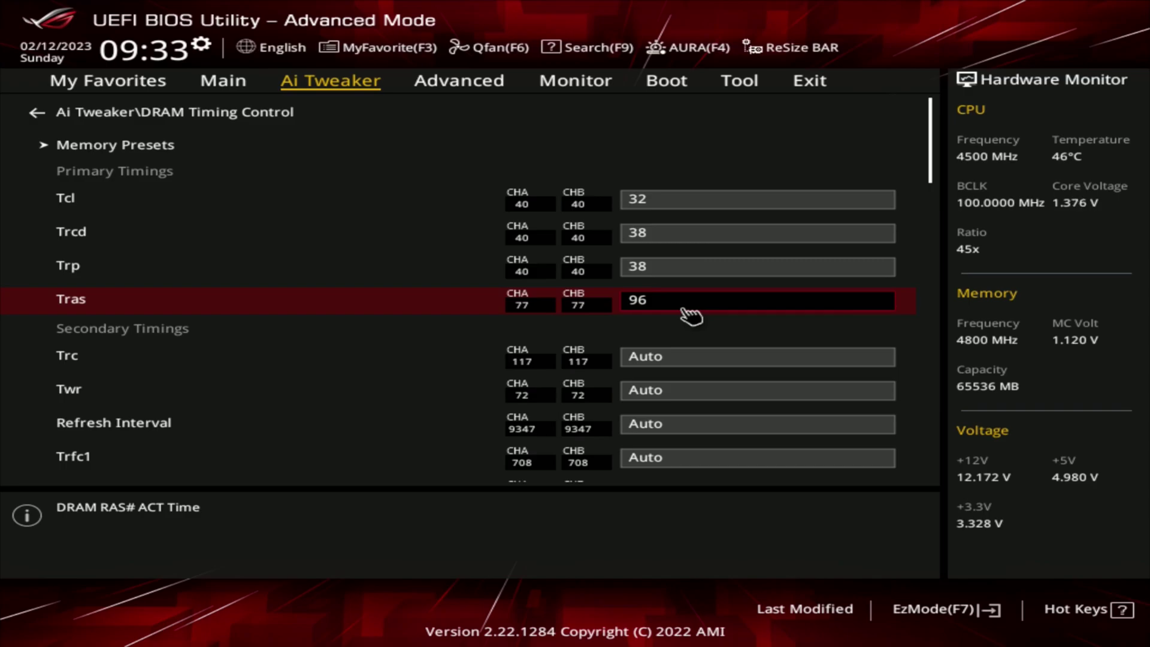
key("Escape")
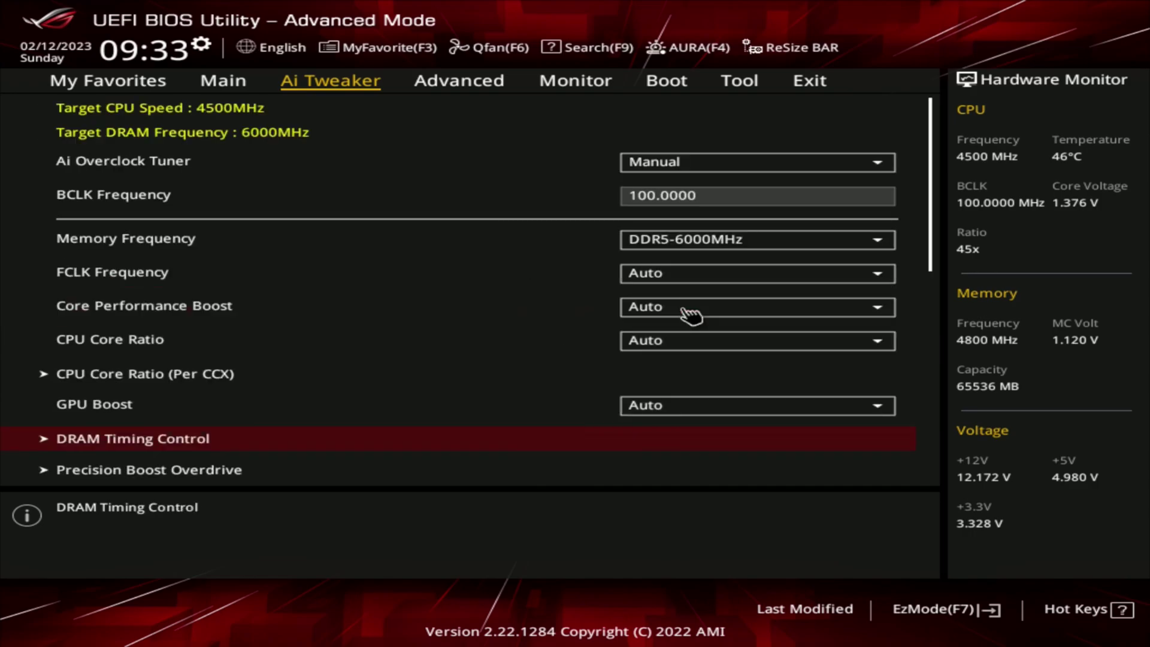
Set DRAM VDD Voltage and DRAM VDDQ Voltage to 1.40000 each
key("Down")
key("Down")
key("Down")
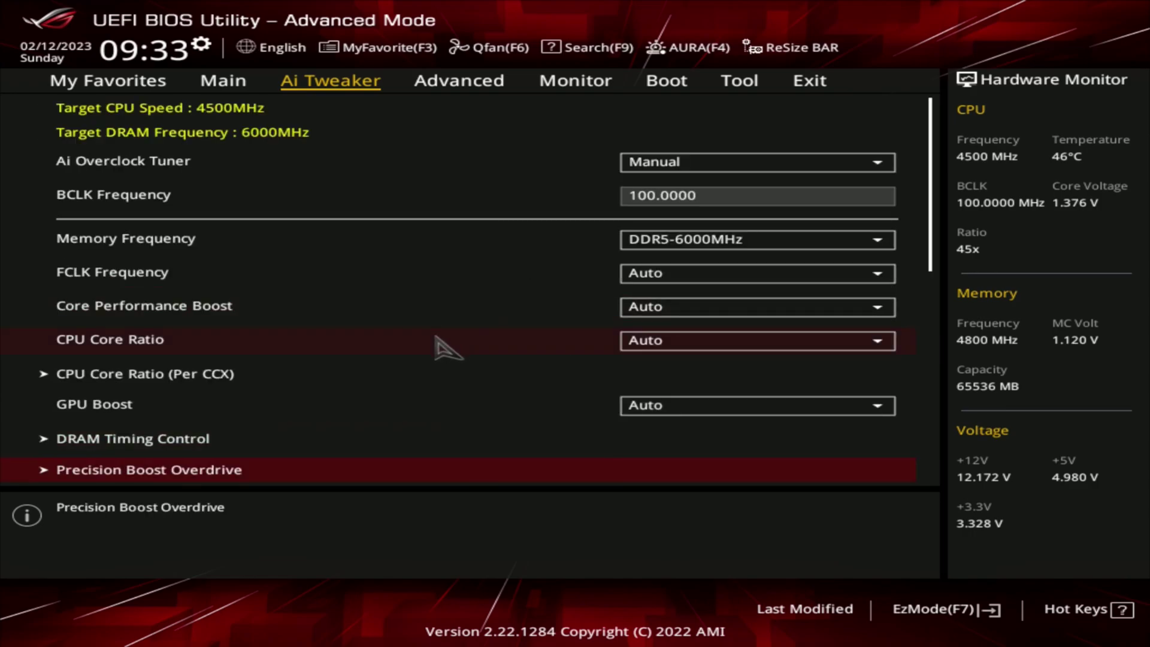
key("Down")
key("Down")
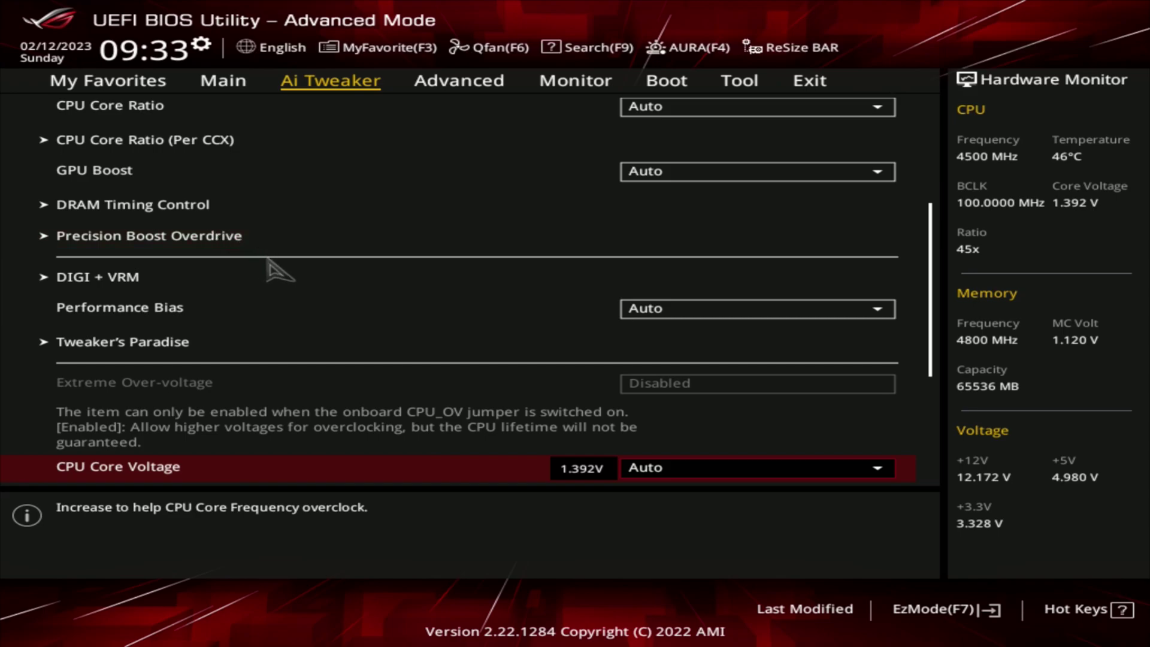
key("Down")
key("Down")
key("Down")
key("Down")
key("Down")
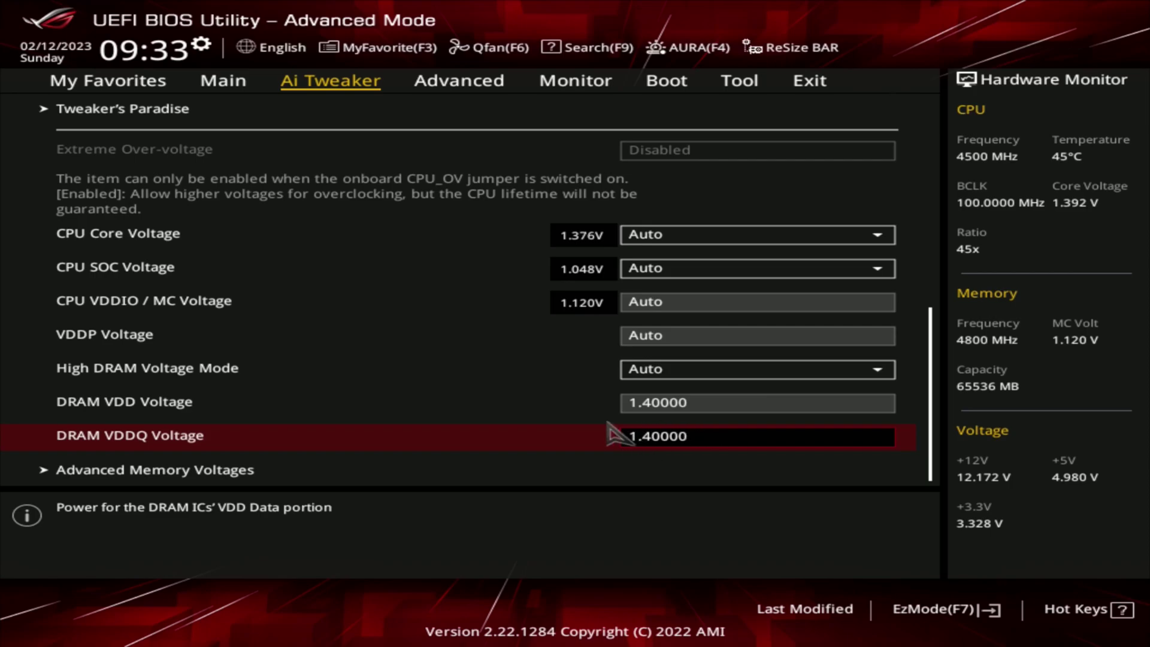
key("Down")
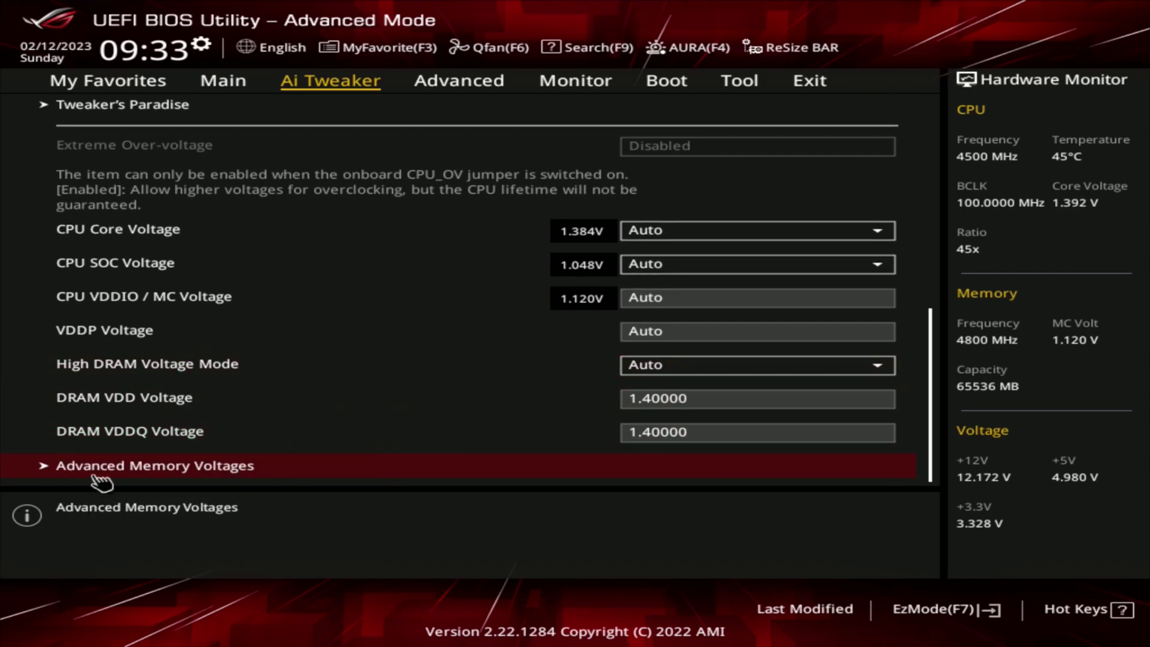
In Advanced Memory Voltages, set PMIC Voltages to Sync All PMICs and go to Exit
left_click(177, 474)
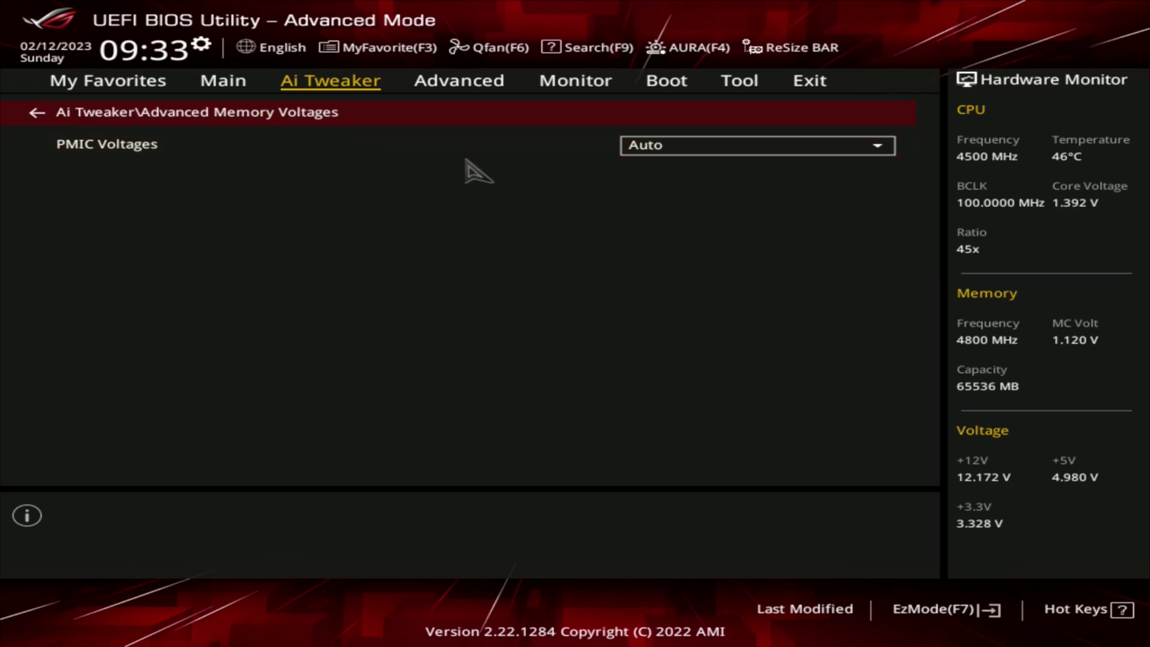
left_click(689, 154)
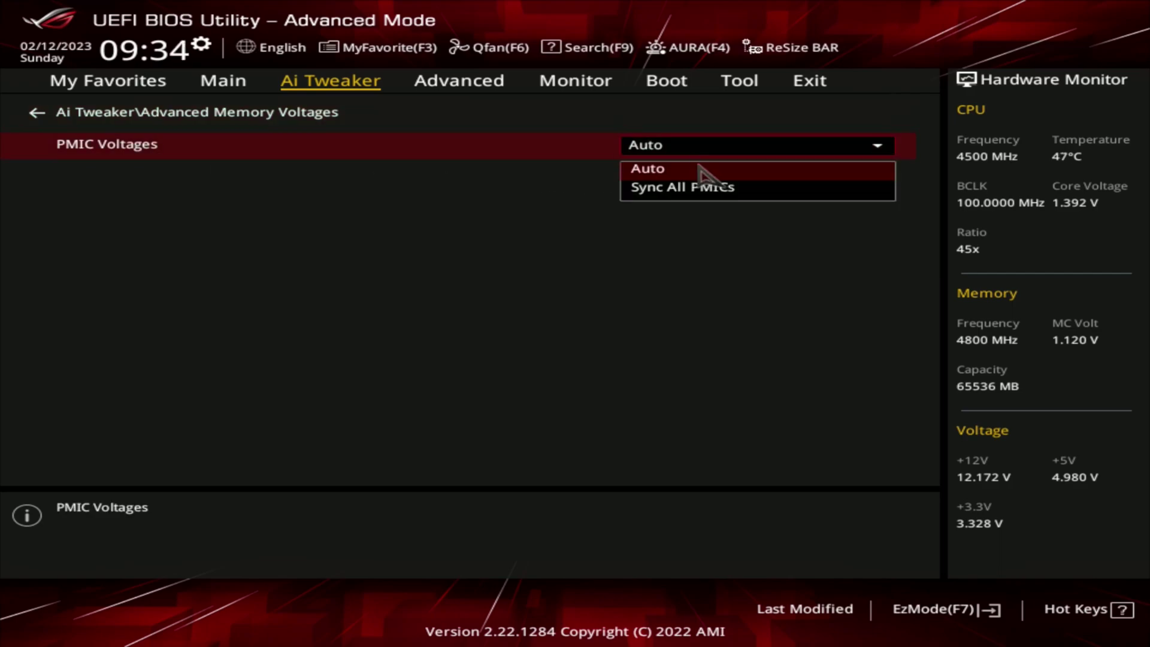
left_click(659, 196)
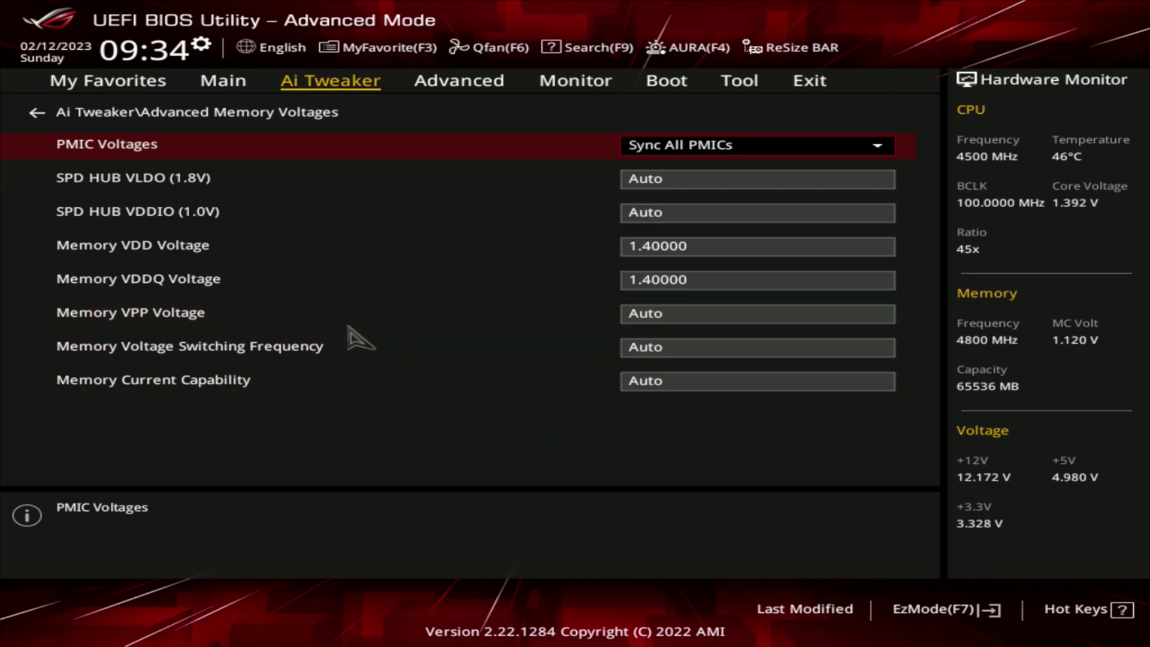
left_click(808, 87)
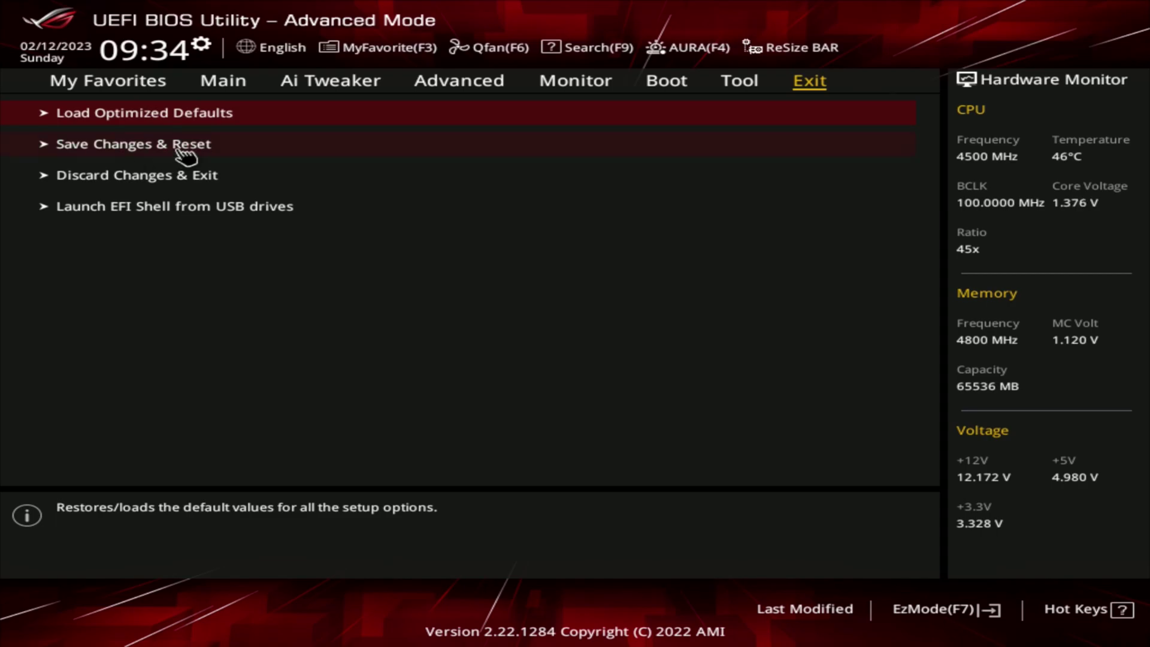
Choose Save Changes & Reset and confirm with Ok to reboot into Windows
left_click(186, 154)
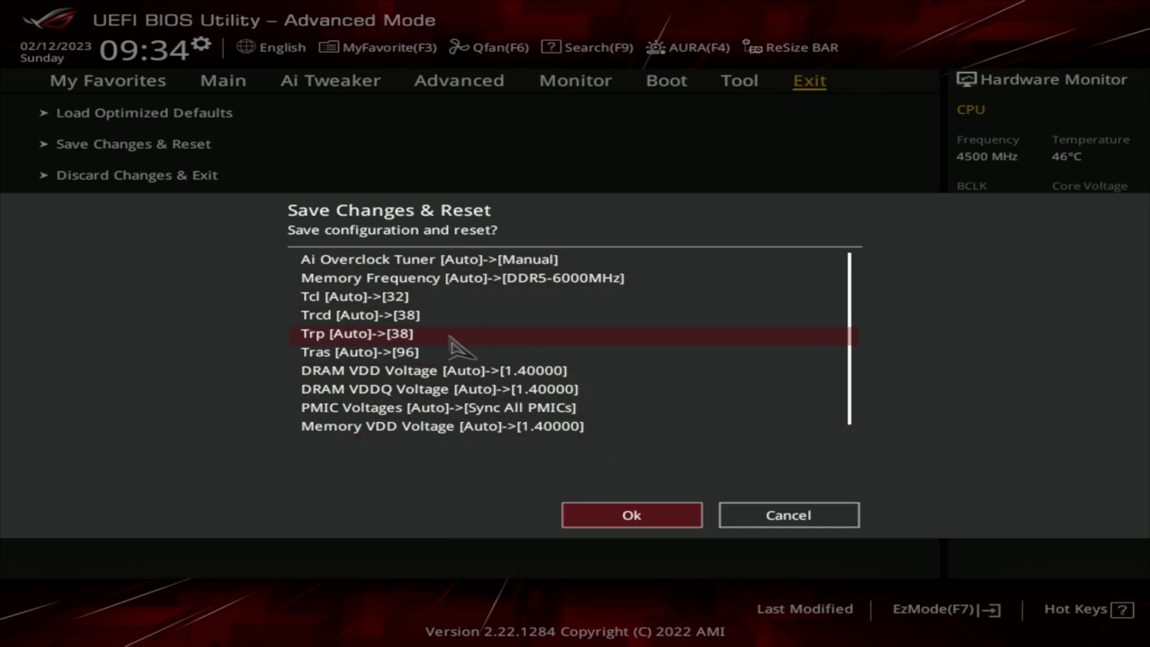
left_click(628, 523)
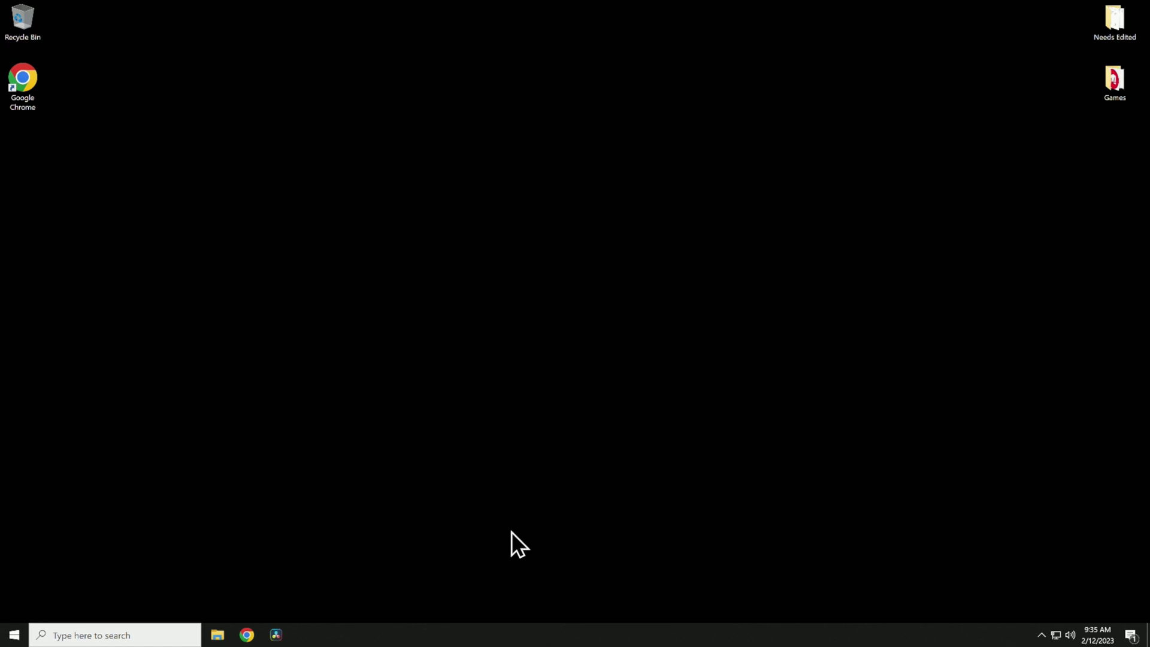
Show Task Manager's Memory performance page, confirming 64.0 GB running at 6000 MHz
right_click(467, 634)
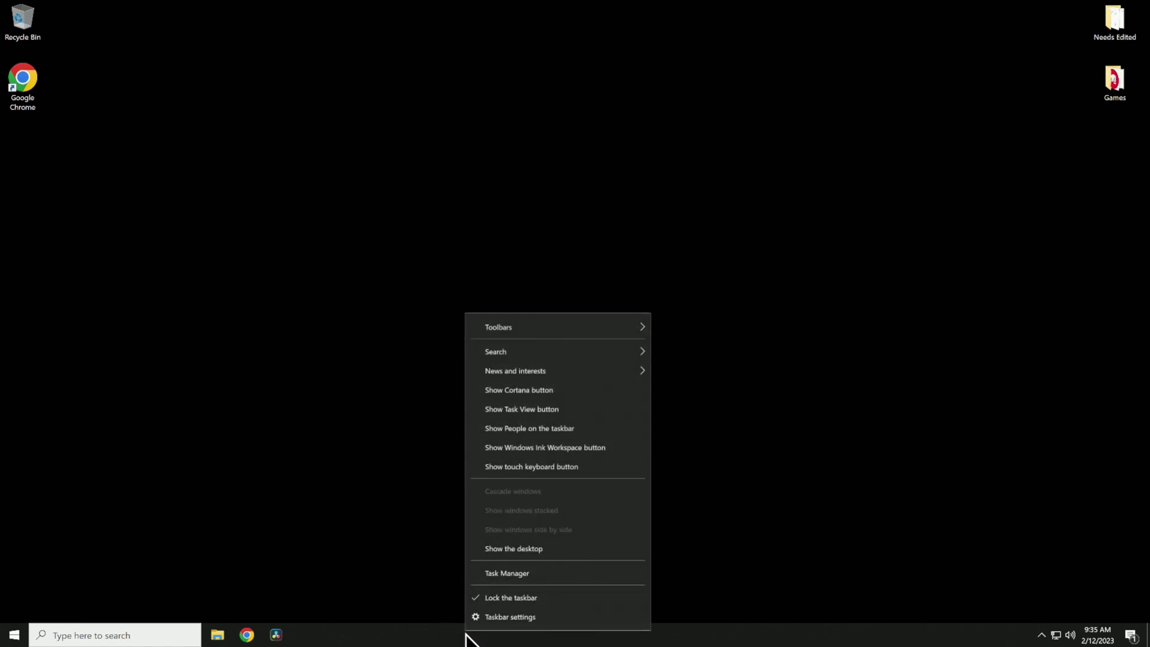
left_click(517, 579)
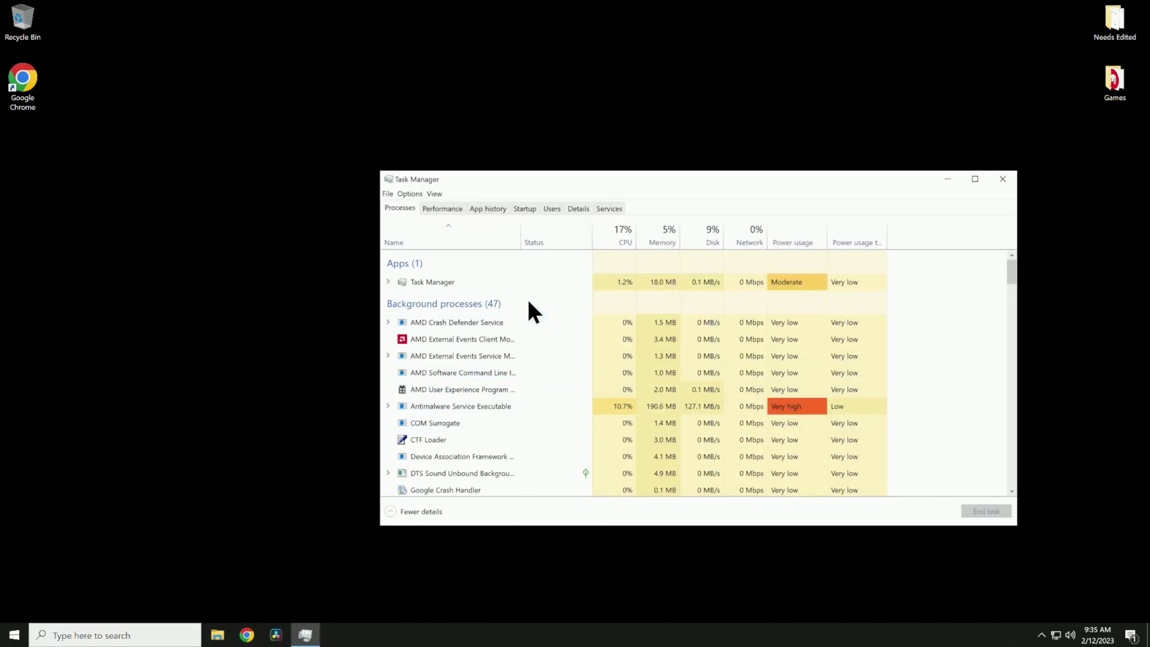
left_click(443, 209)
left_click(447, 275)
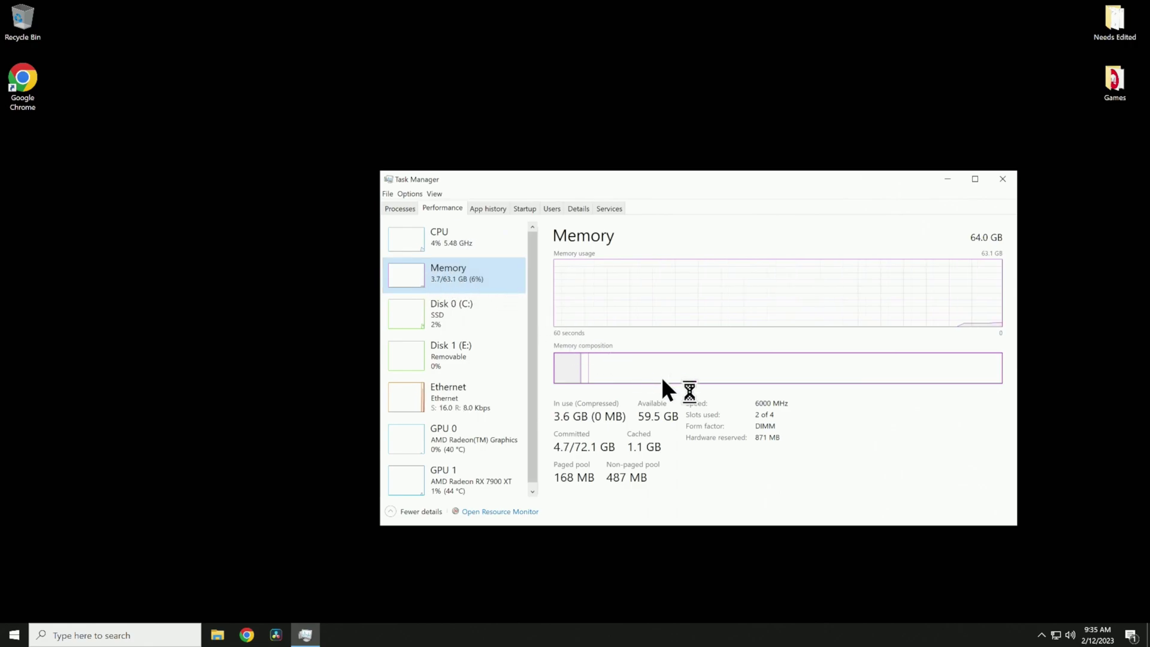